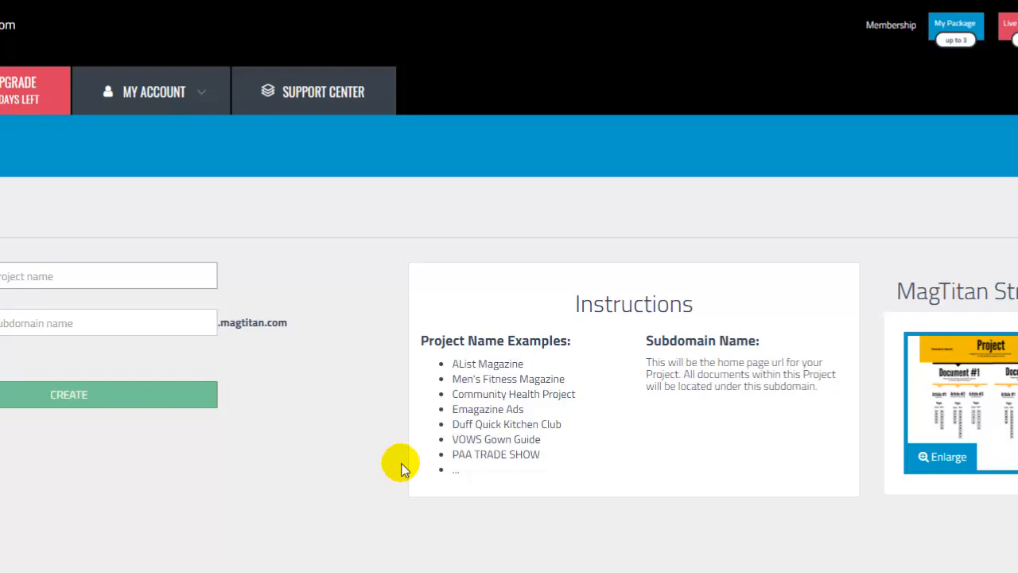
# - Create a project named "Thought Leadership Articles" with a subdomain made of the owner's first name plus "articles"
pyautogui.write('T')
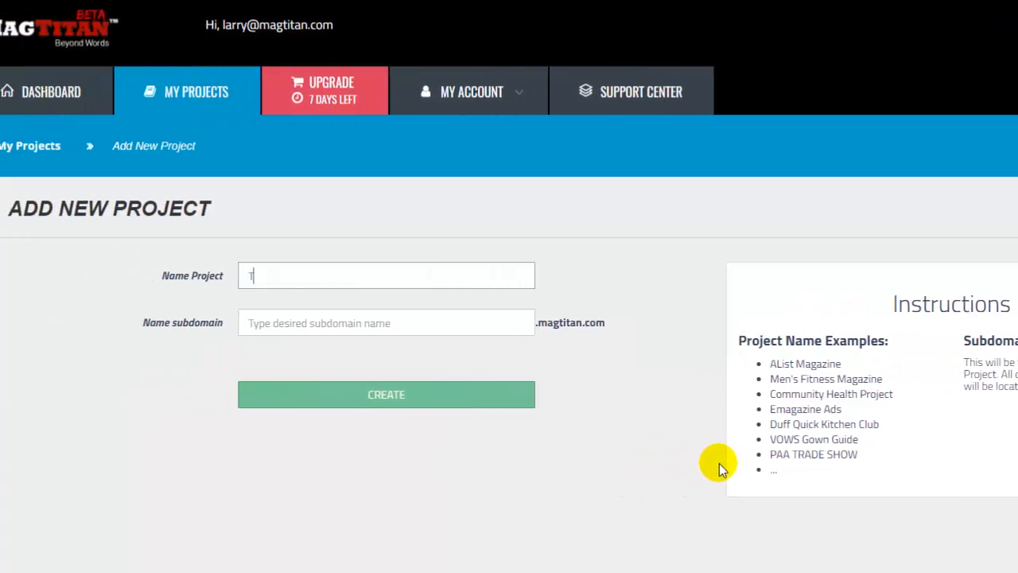
pyautogui.write('hought Leadership Art')
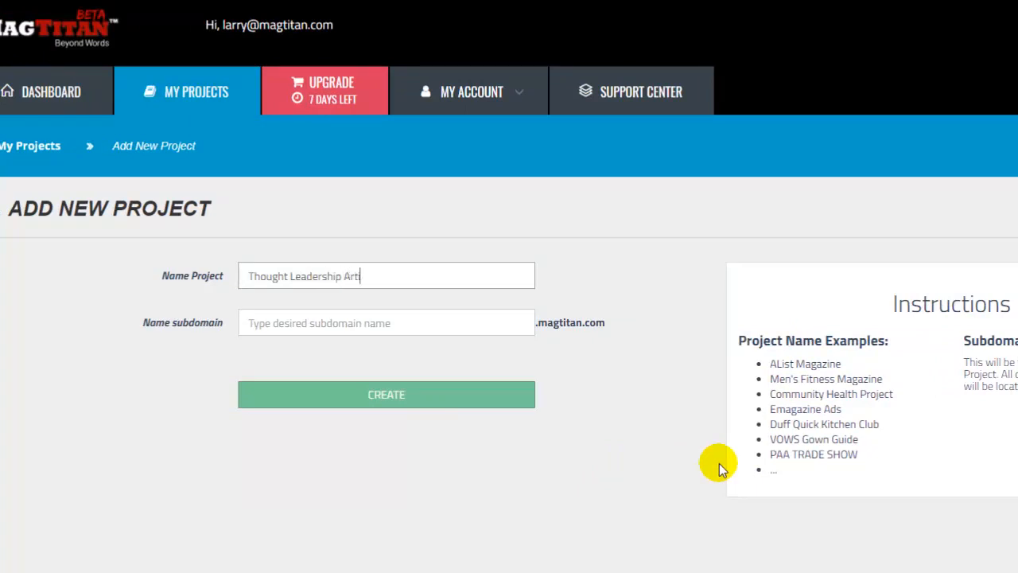
pyautogui.write('icles')
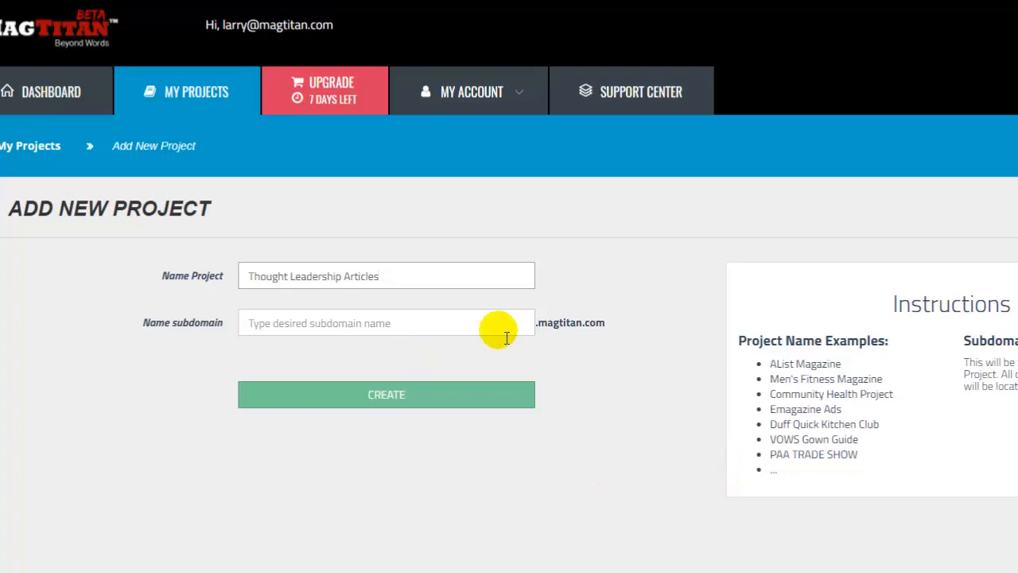
pyautogui.click(334, 322)
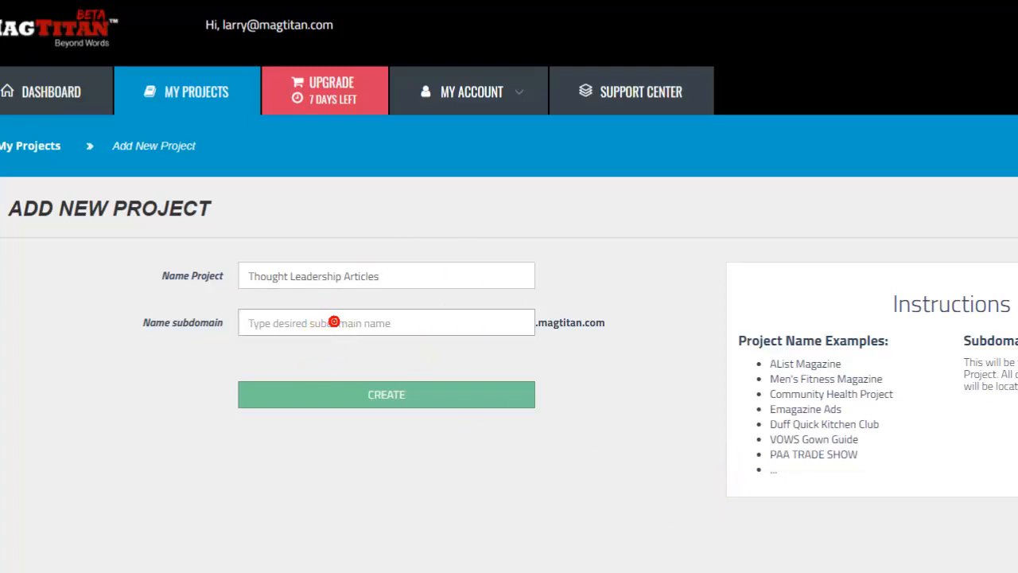
pyautogui.write('larrys')
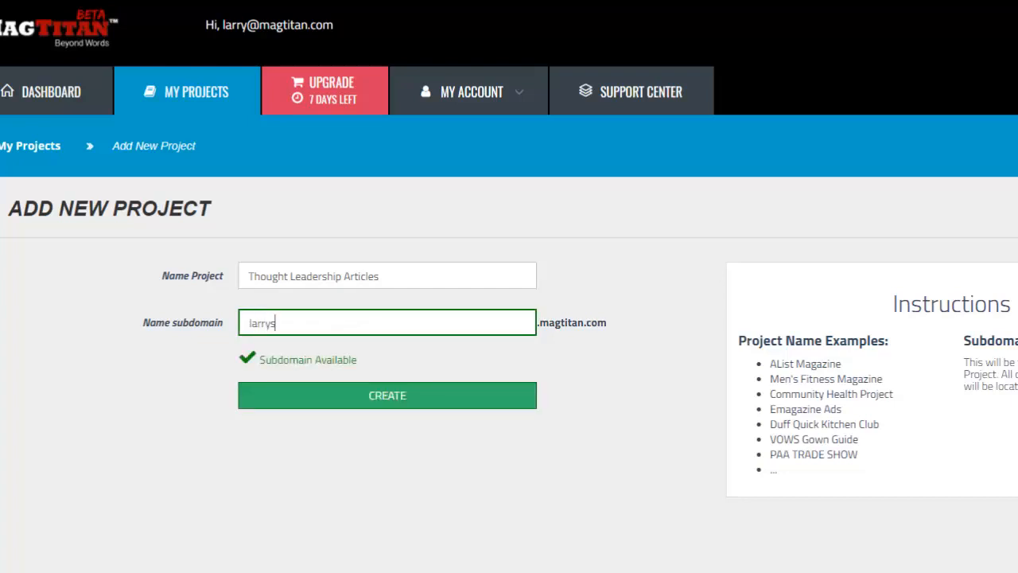
pyautogui.write('articles')
pyautogui.click(372, 406)
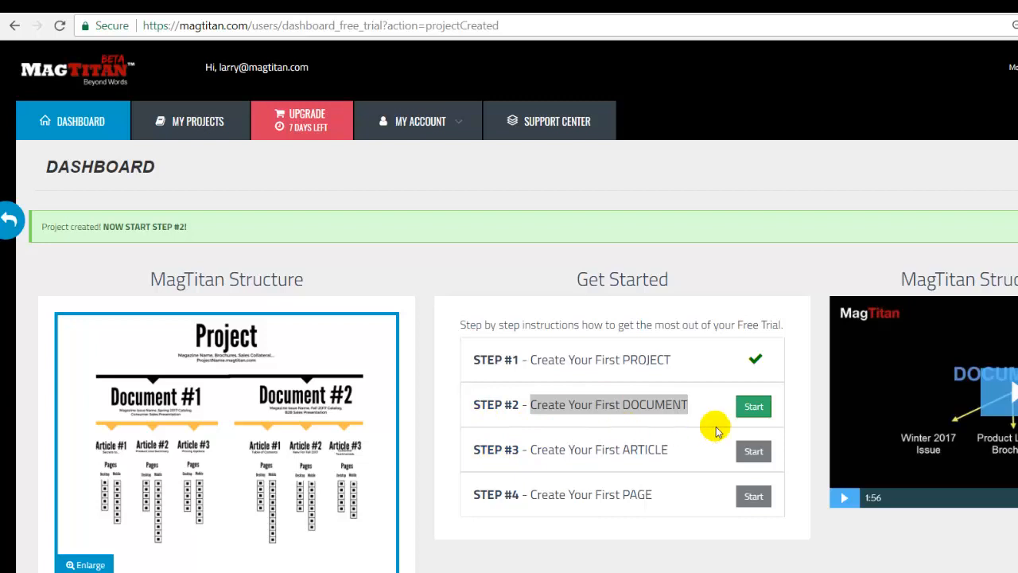
# - Create a document named "Digital Publishing Profit" within the Thought Leadership Articles project
pyautogui.click(755, 408)
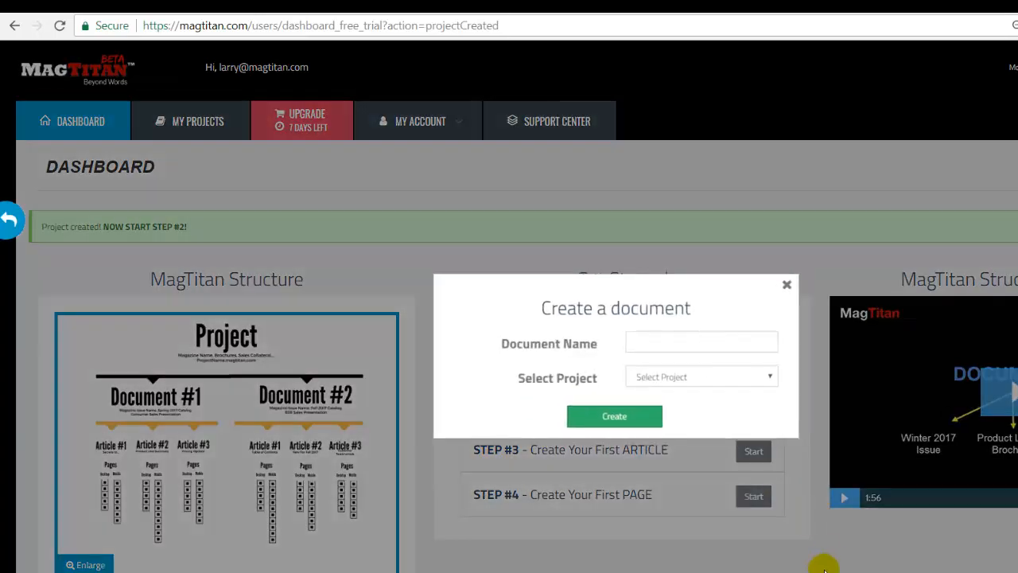
pyautogui.click(702, 352)
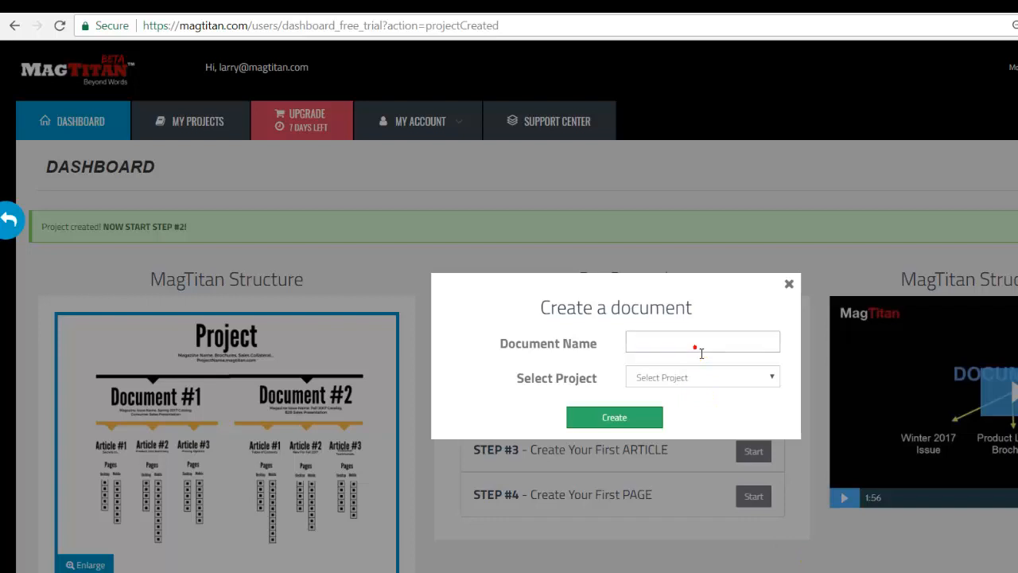
pyautogui.click(702, 353)
pyautogui.write('Digital Publishing Profit')
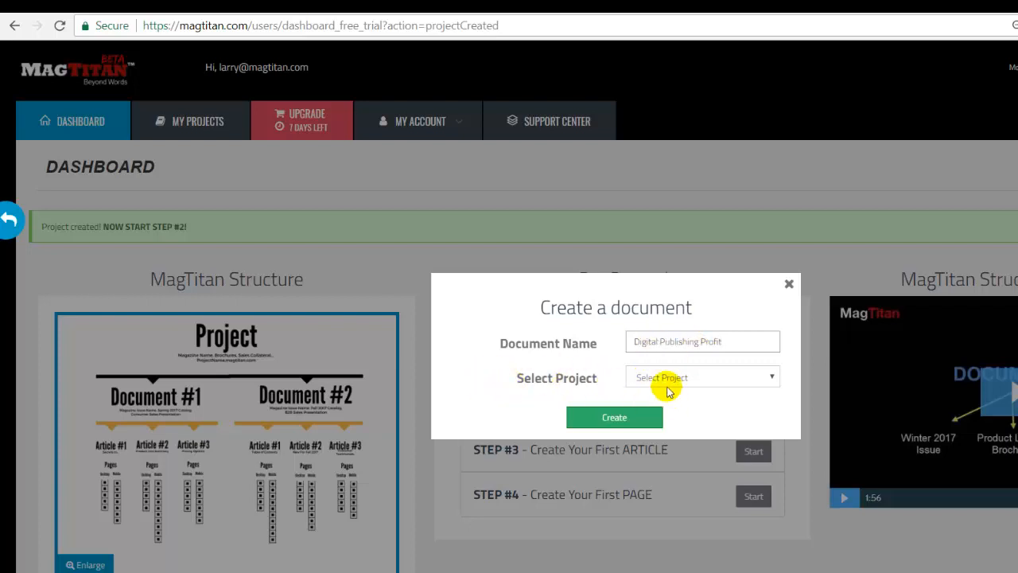
pyautogui.click(688, 380)
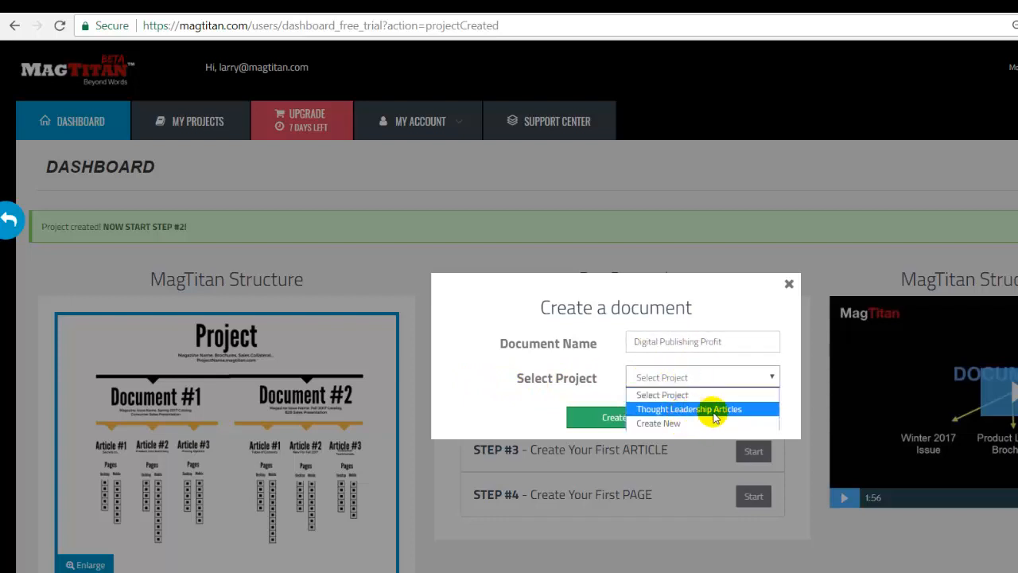
pyautogui.click(668, 410)
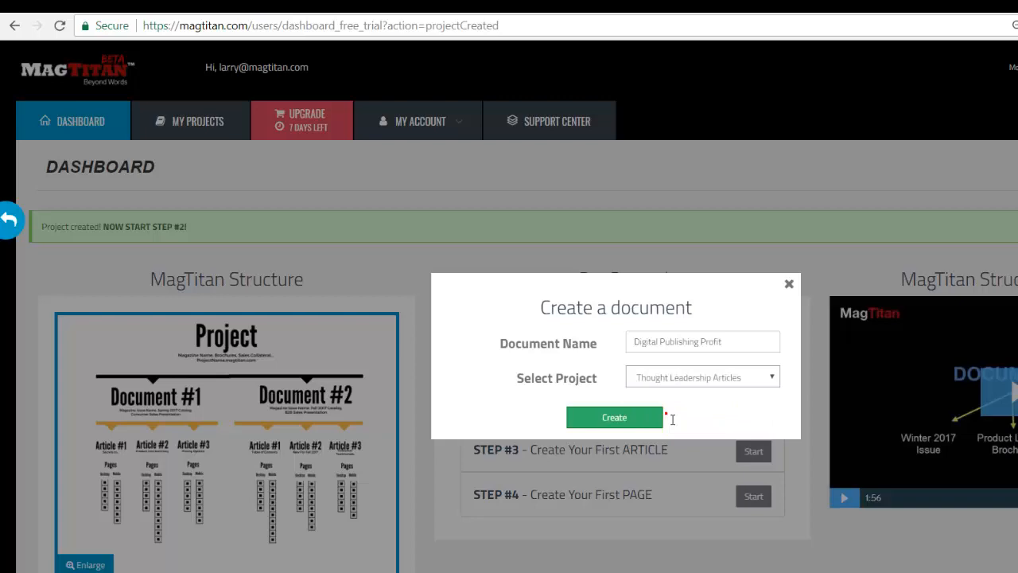
pyautogui.click(606, 415)
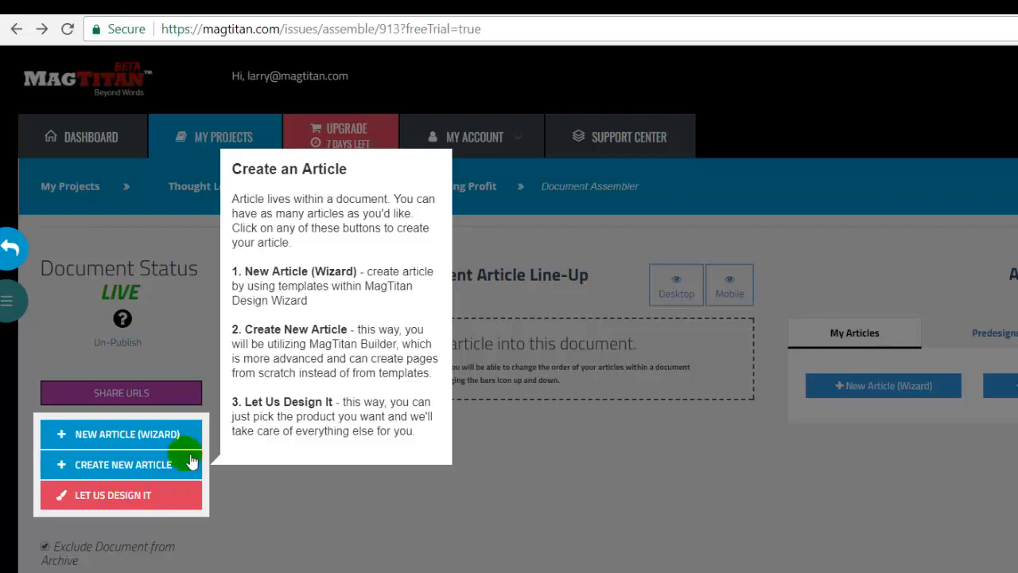
# - Start a new article in the document with the Design Wizard and begin its setup
pyautogui.click(131, 435)
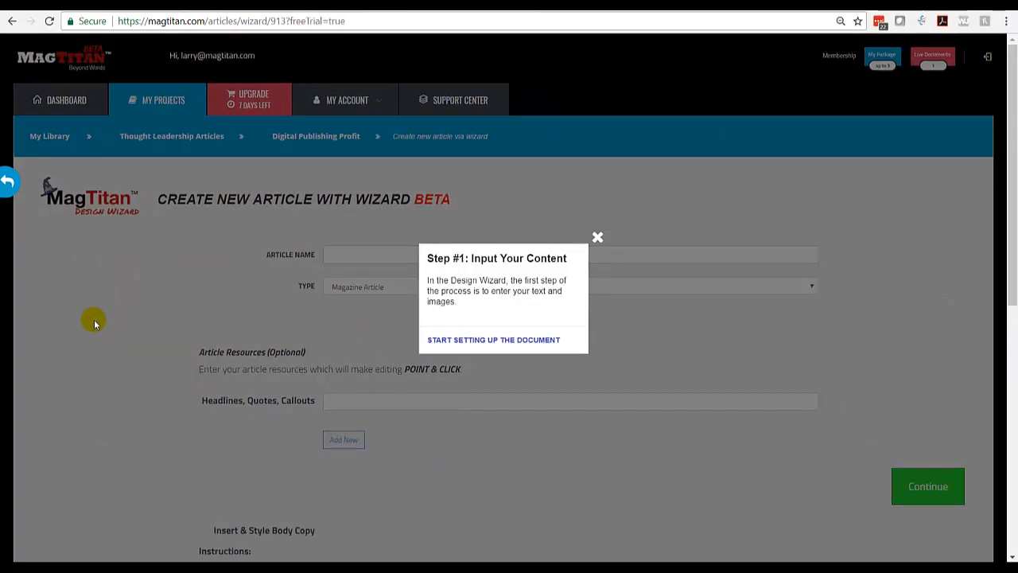
pyautogui.click(409, 338)
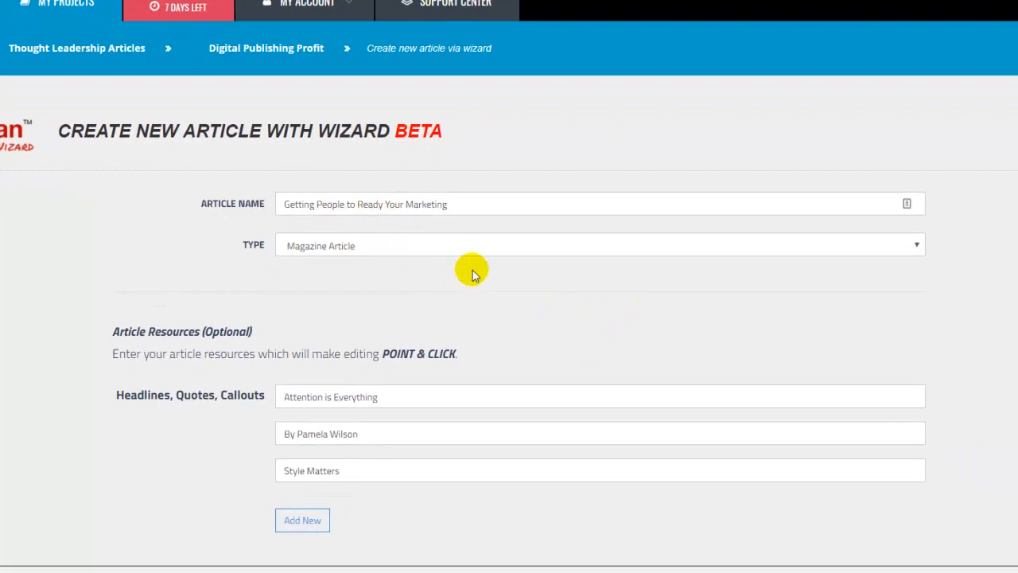
# - Review the article's headlines, body copy and uploaded images, and continue to the page design
pyautogui.scroll(-3, 473, 274)
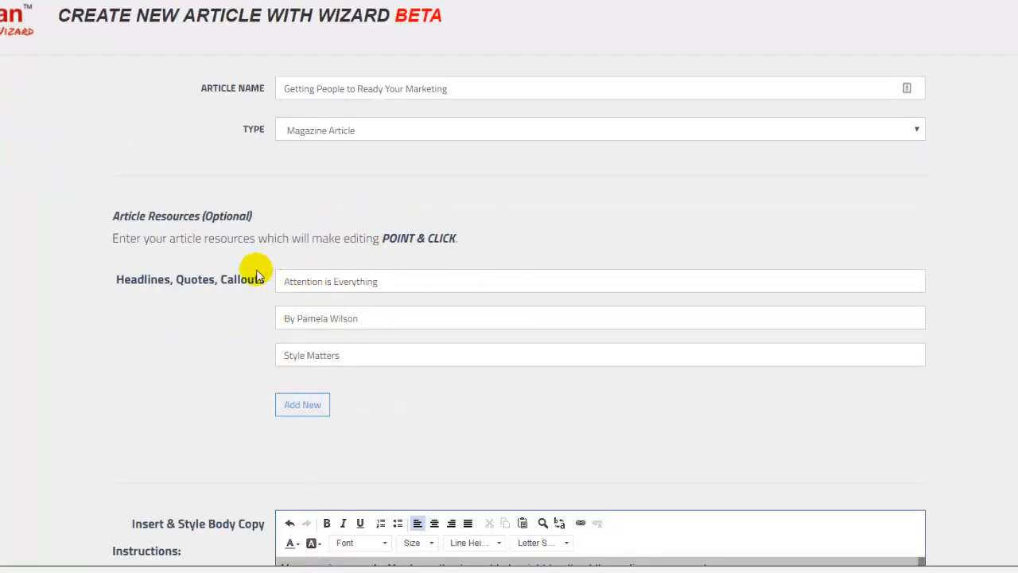
pyautogui.scroll(-6, 484, 288)
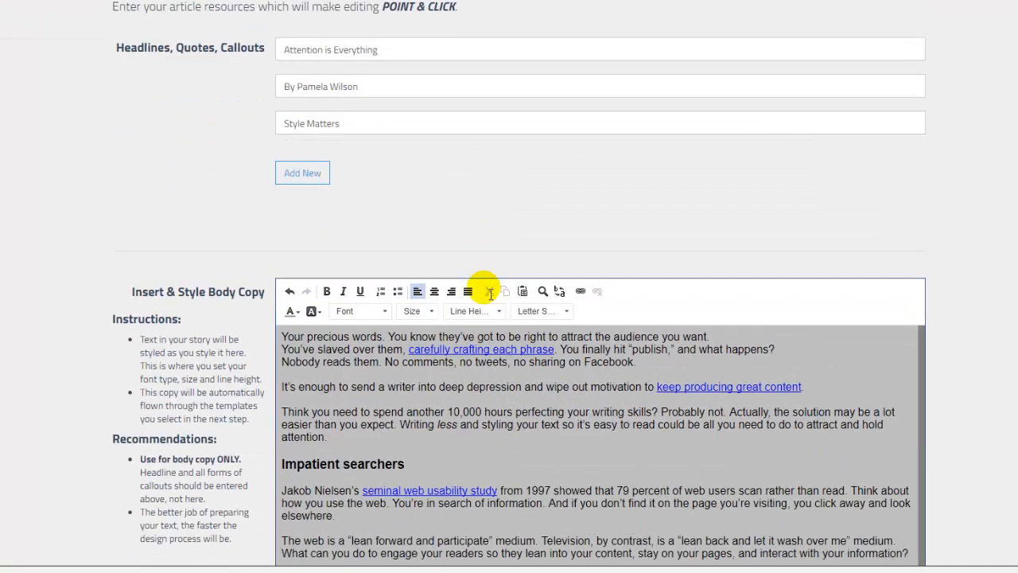
pyautogui.scroll(-7, 491, 294)
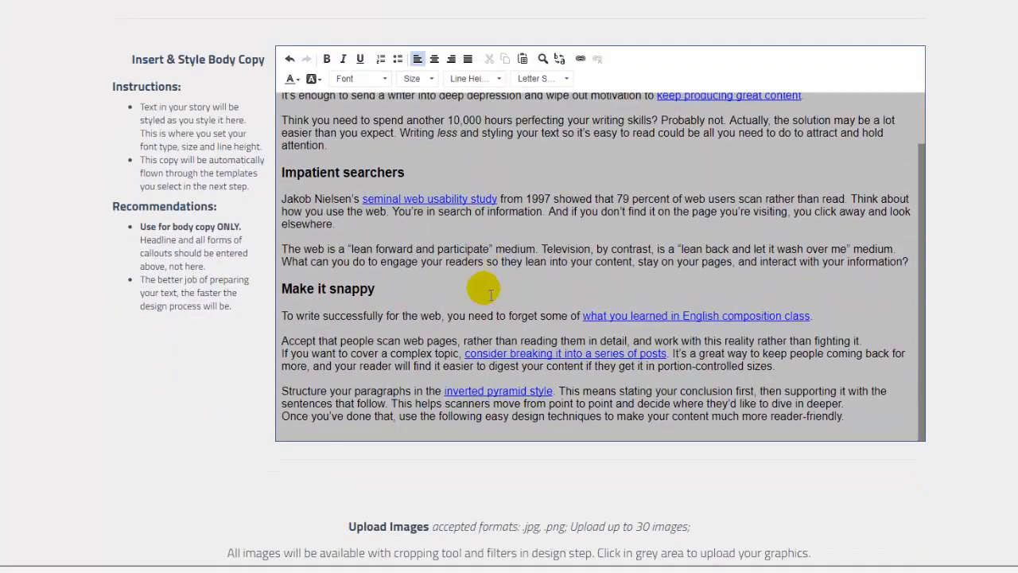
pyautogui.scroll(-6, 490, 294)
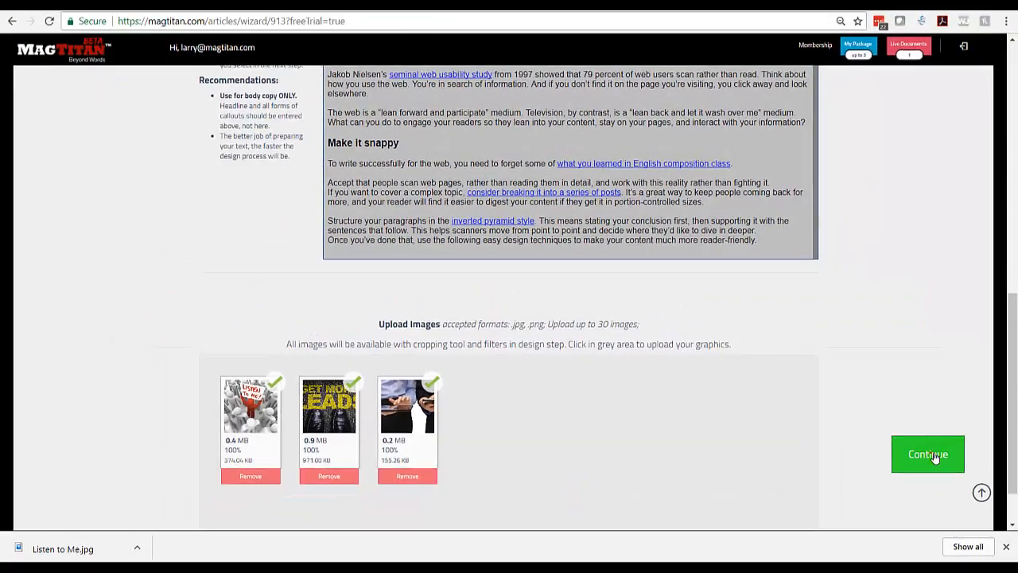
pyautogui.click(933, 455)
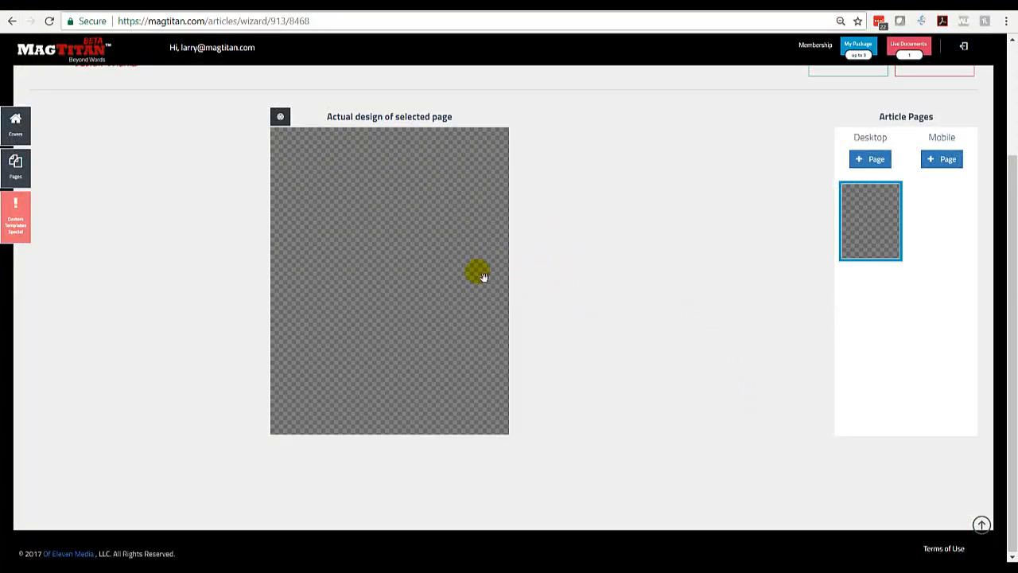
# - Apply the article cover template showing a man in a red shirt with raised arms to the blank page
pyautogui.click(32, 129)
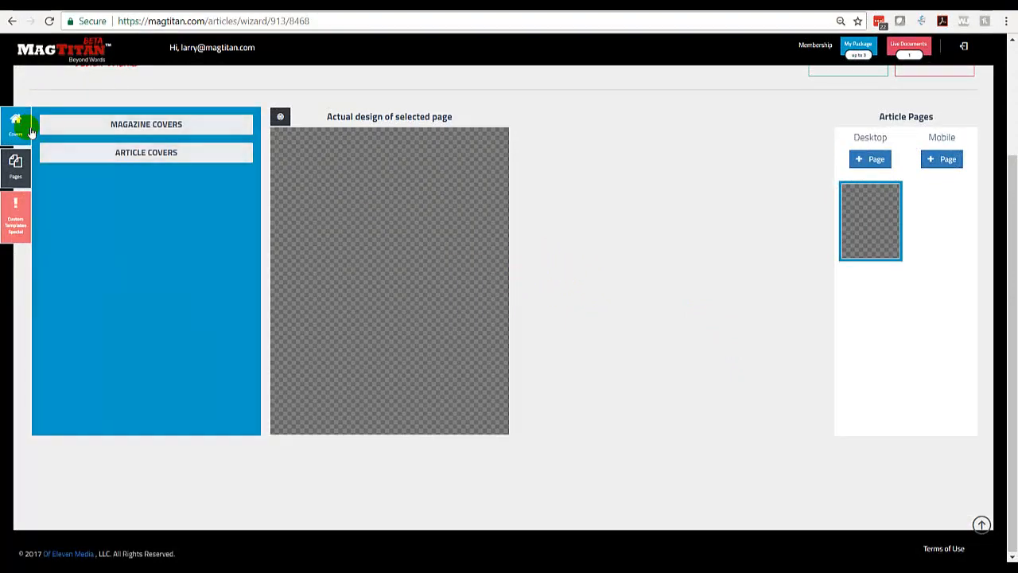
pyautogui.click(143, 159)
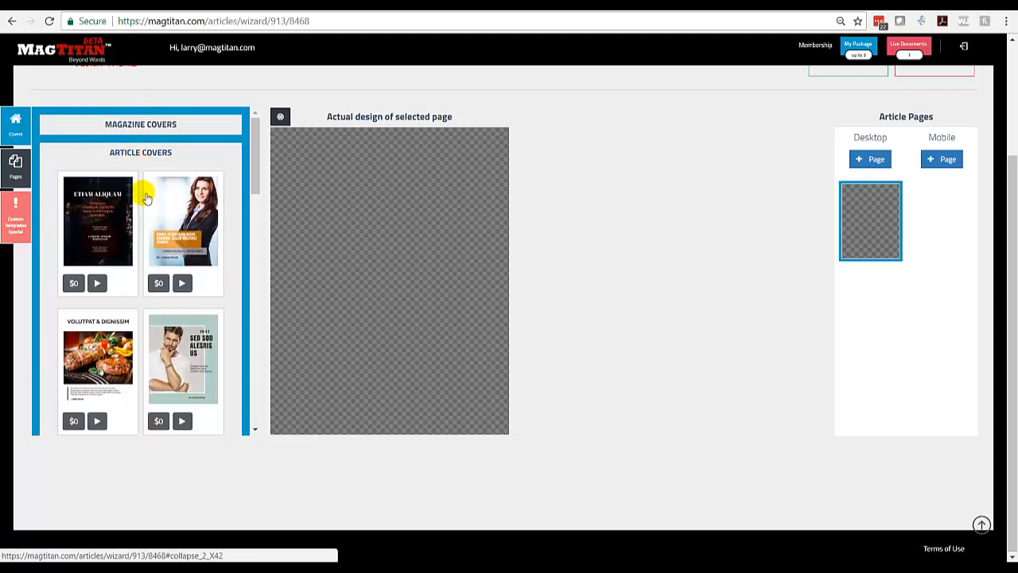
pyautogui.scroll(-1, 143, 200)
pyautogui.scroll(-5, 144, 201)
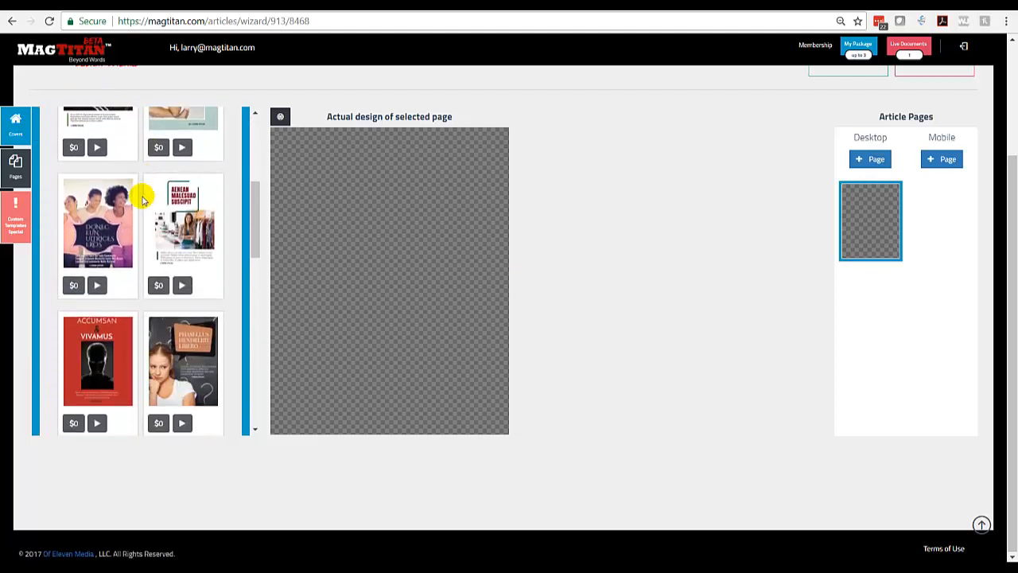
pyautogui.scroll(-1, 143, 200)
pyautogui.scroll(-2, 143, 201)
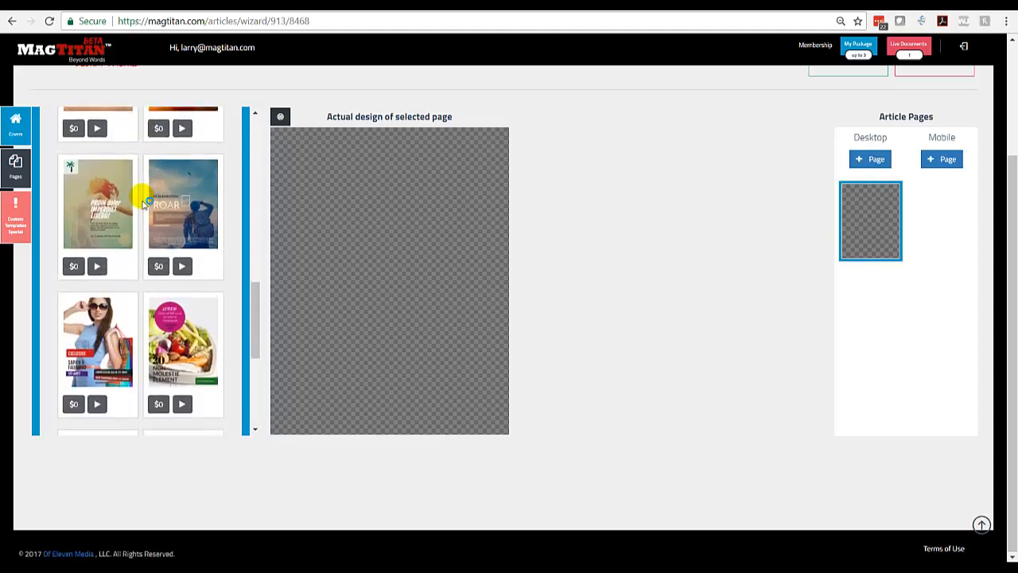
pyautogui.scroll(2, 141, 199)
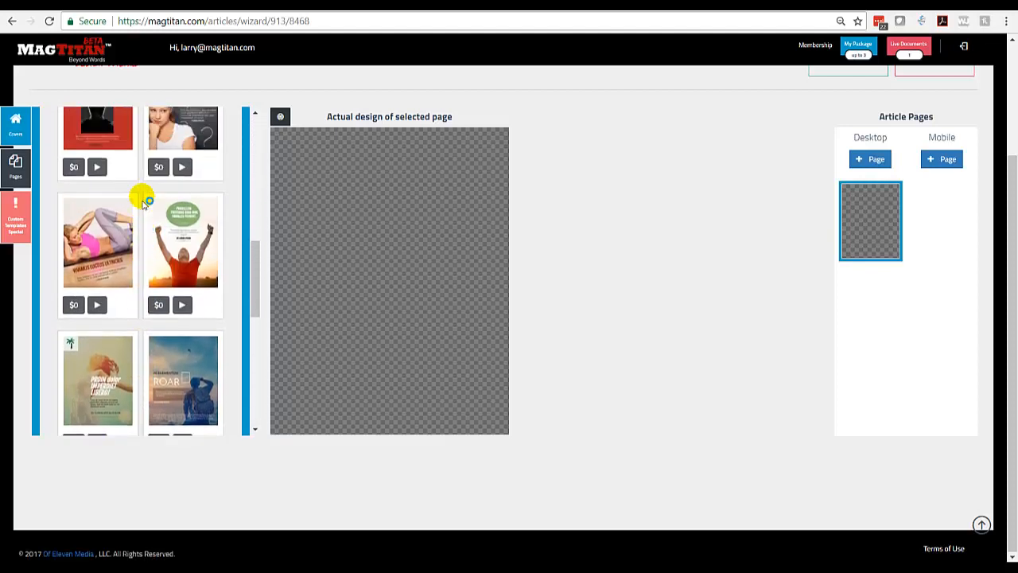
pyautogui.click(188, 256)
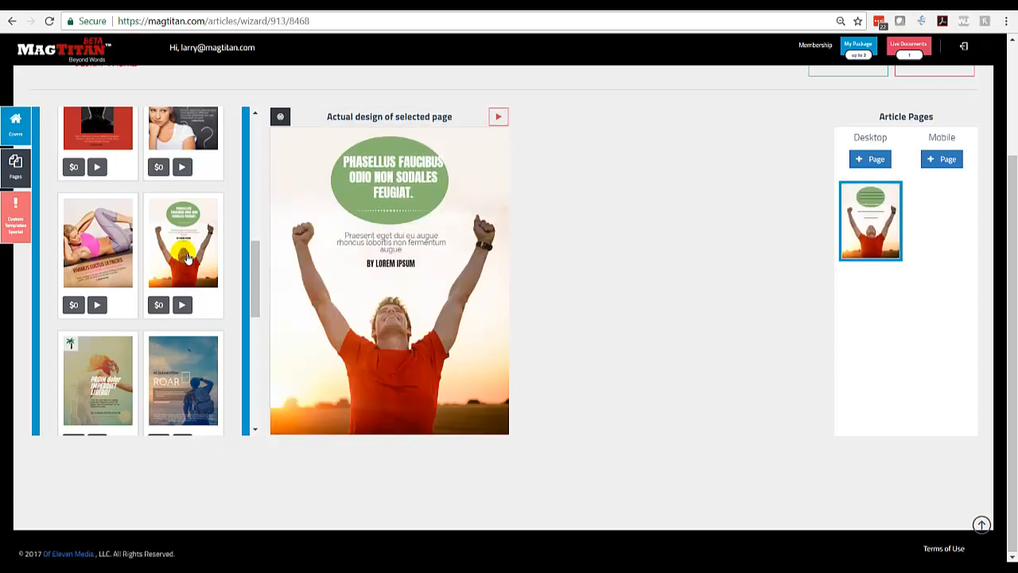
# - Replace the cover's background photo with the "Listen to Me" image, crop it so the red figure sits further right, and finalize it
pyautogui.click(366, 335)
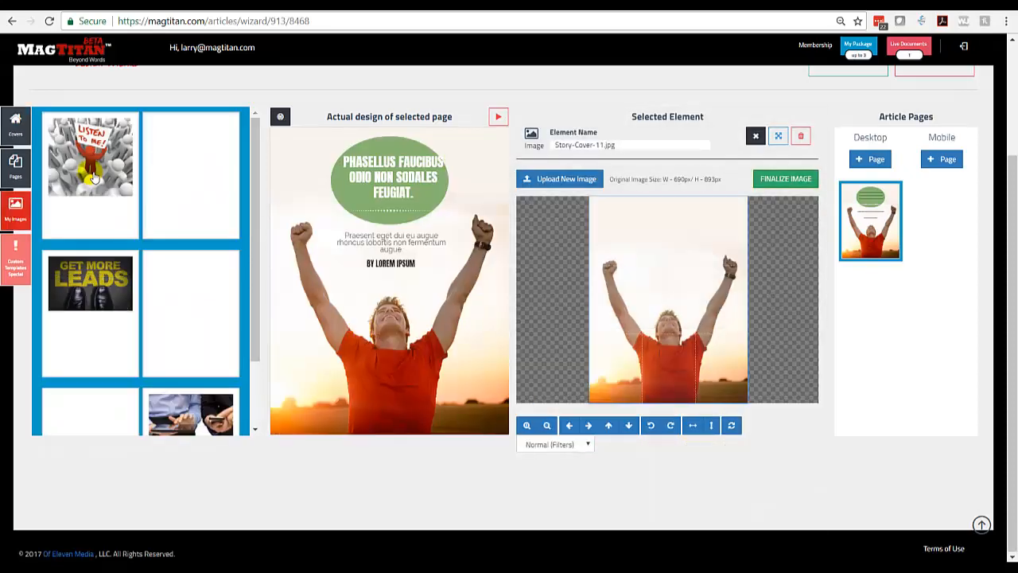
pyautogui.click(93, 177)
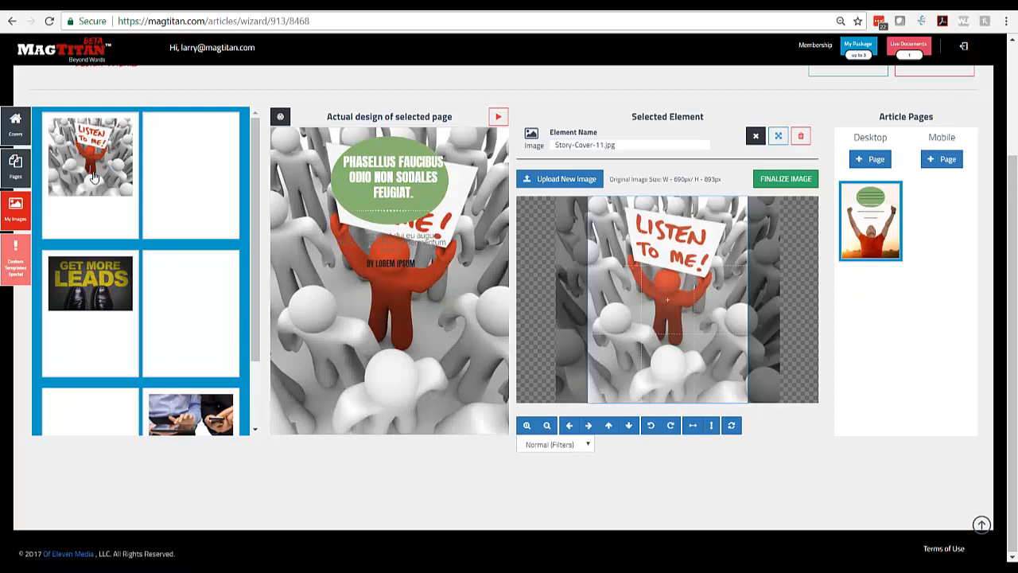
pyautogui.moveTo(715, 265)
pyautogui.mouseDown()
pyautogui.moveTo(747, 265)
pyautogui.moveTo(697, 269)
pyautogui.mouseUp()
pyautogui.click(796, 186)
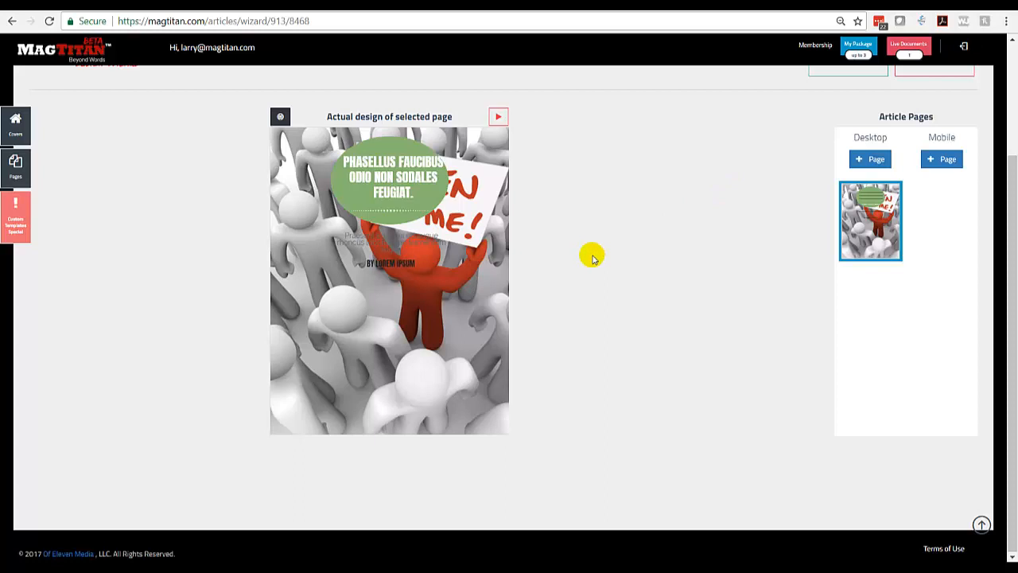
# - Move the "By Lorem Ipsum" byline down near the cover's lower edge, to about 750 from the top
pyautogui.click(397, 268)
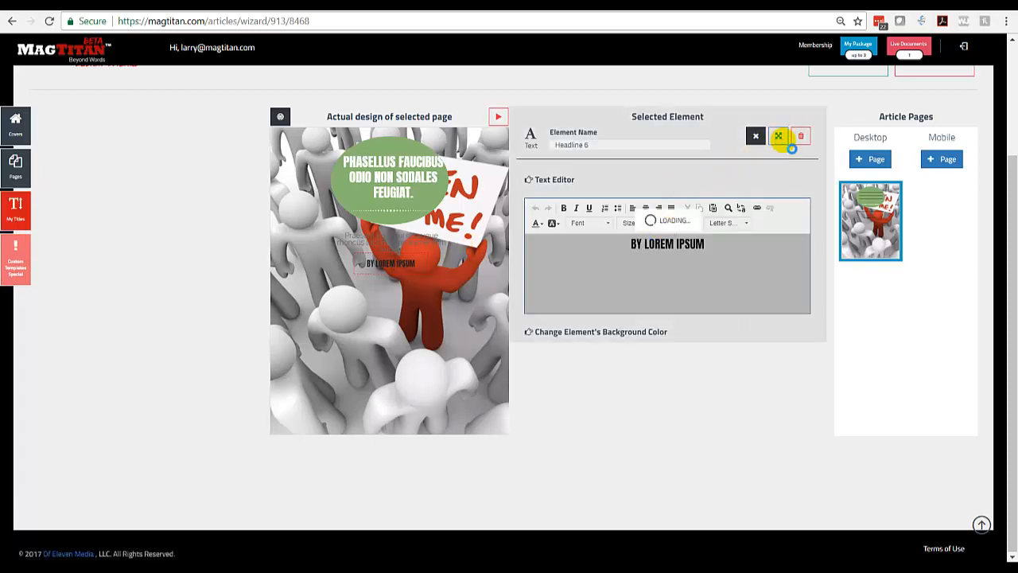
pyautogui.click(779, 138)
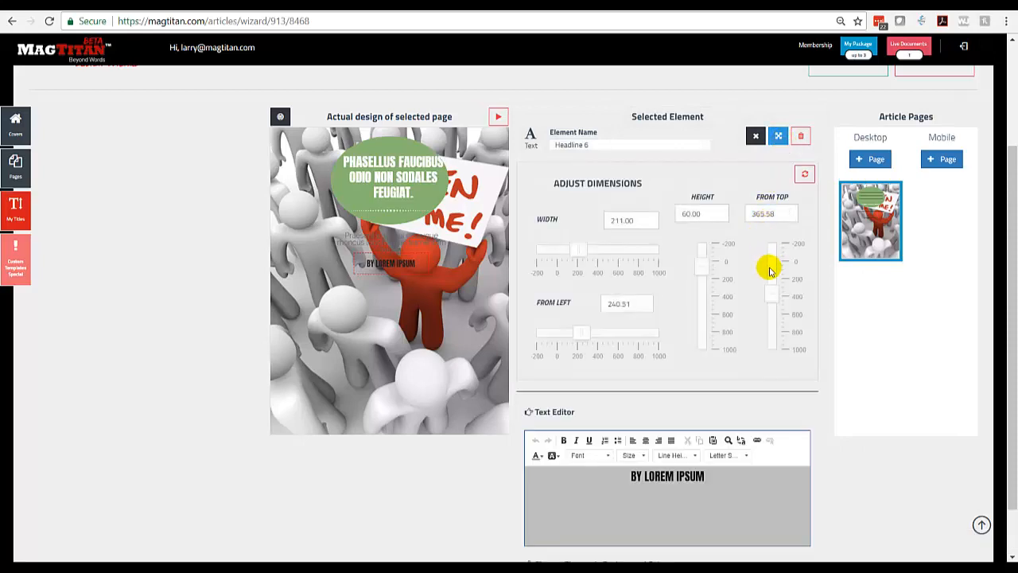
pyautogui.moveTo(770, 294); pyautogui.dragTo(779, 327)
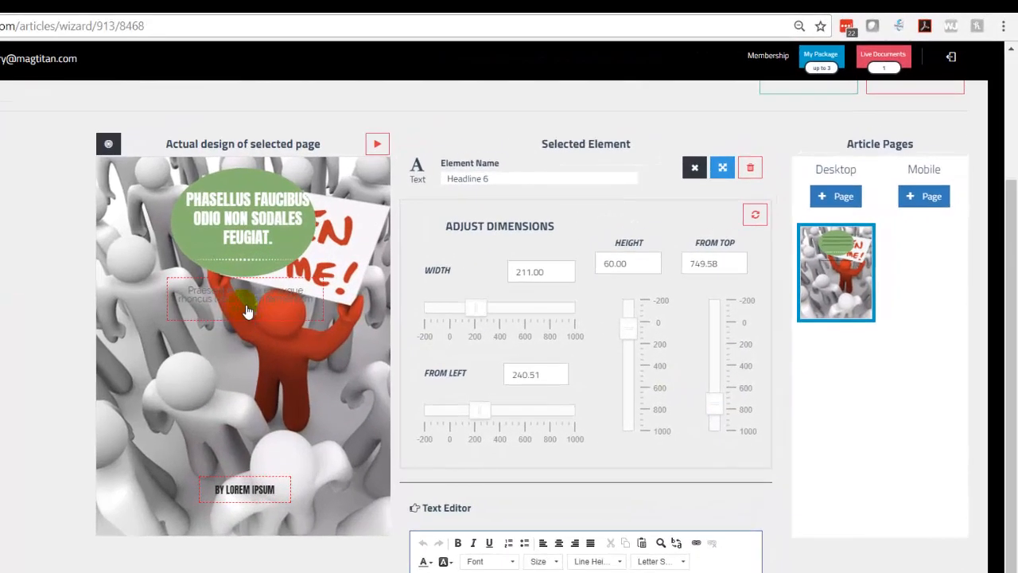
# - Move the sub headline down to just above the byline, at about 677 from the top
pyautogui.click(393, 252)
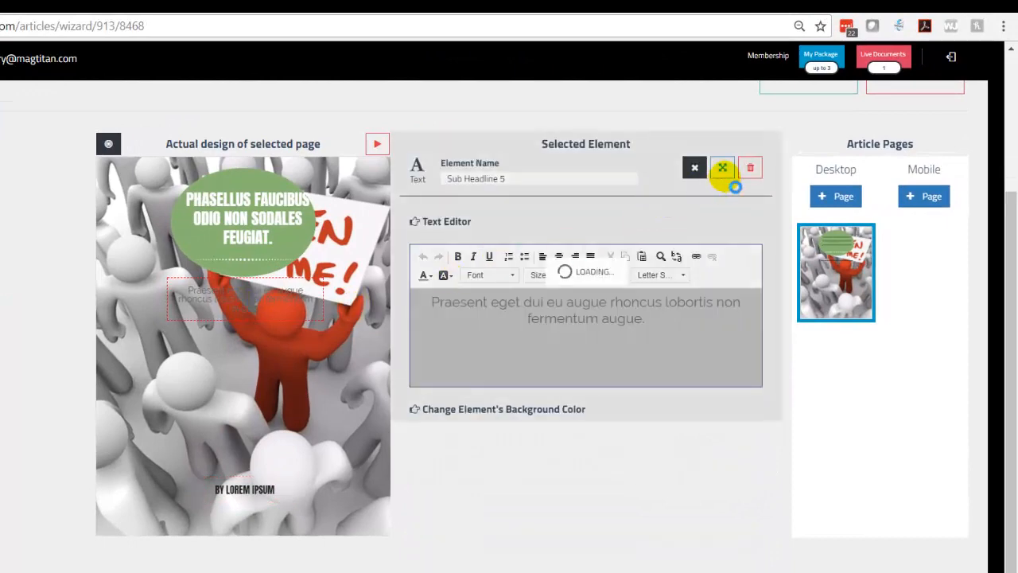
pyautogui.click(723, 169)
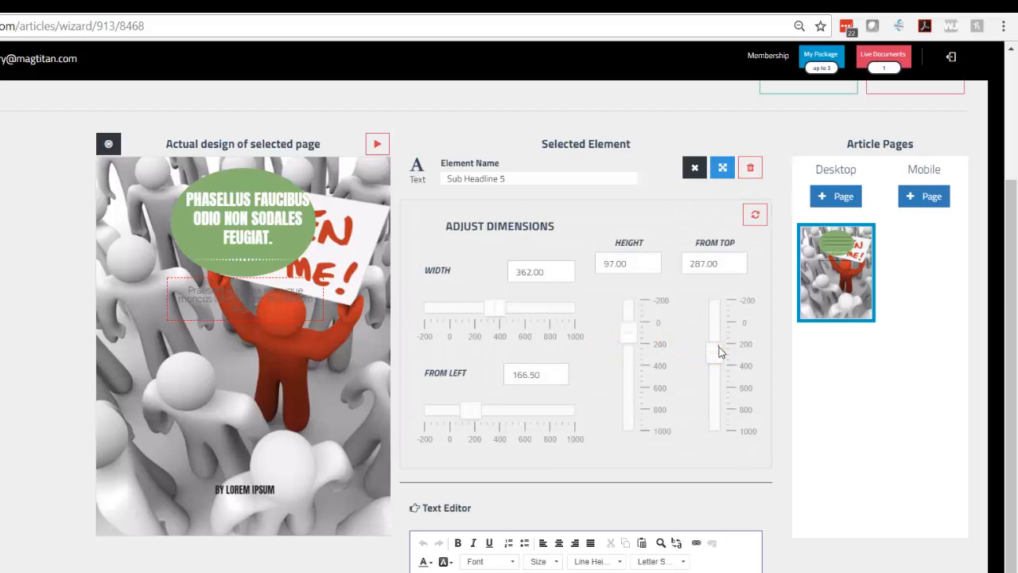
pyautogui.moveTo(716, 350); pyautogui.dragTo(710, 394)
# - Move the green oval down to about 403 from the top and over to the cover's left side, beside the red figure
pyautogui.click(291, 228)
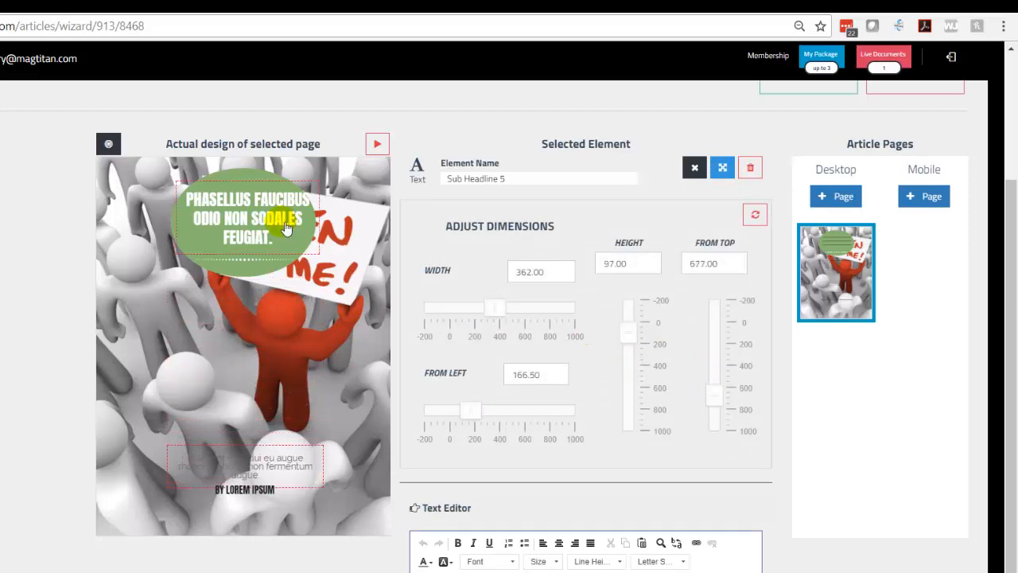
pyautogui.click(254, 268)
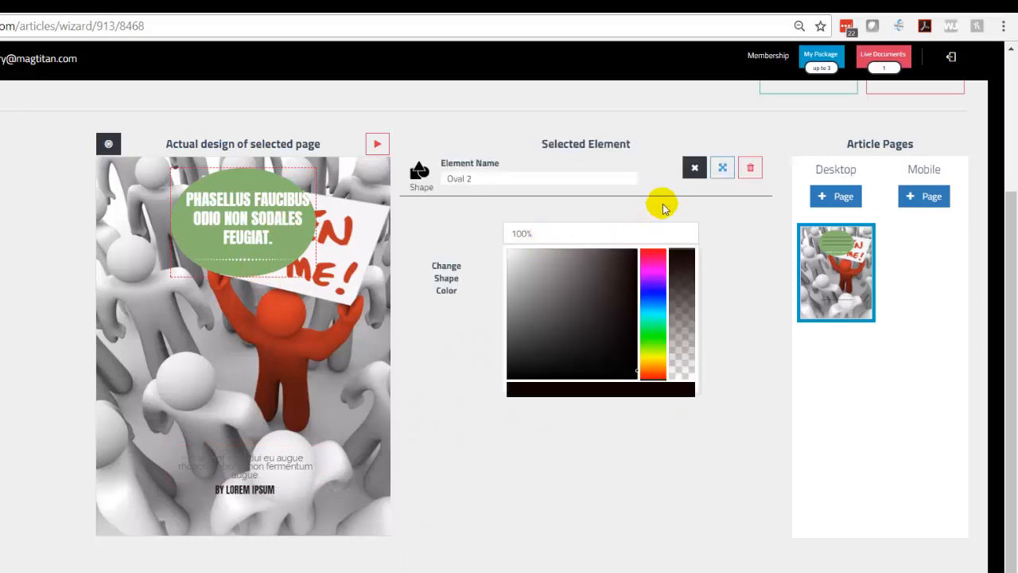
pyautogui.click(724, 168)
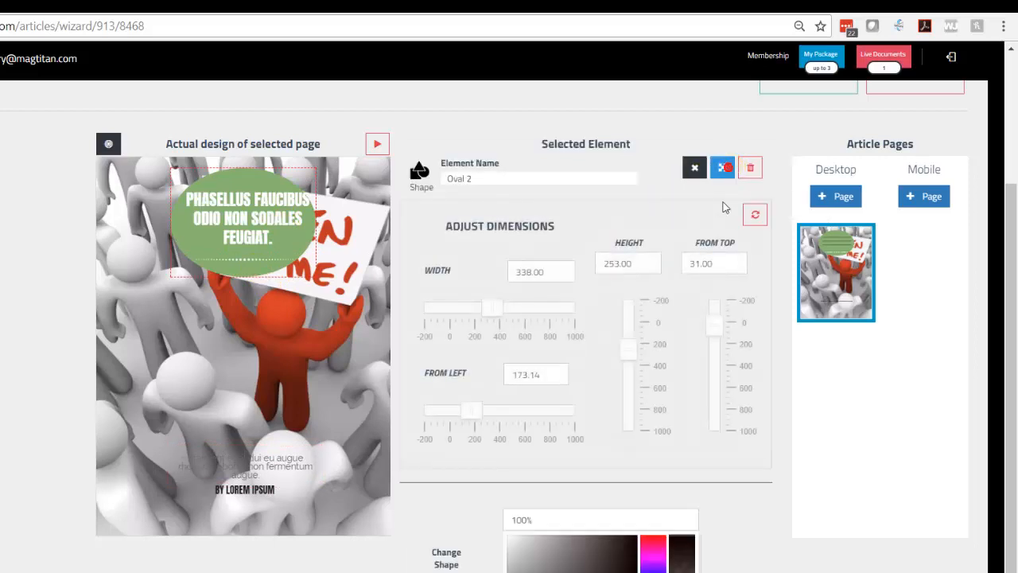
pyautogui.click(710, 327)
pyautogui.moveTo(712, 333); pyautogui.dragTo(713, 369)
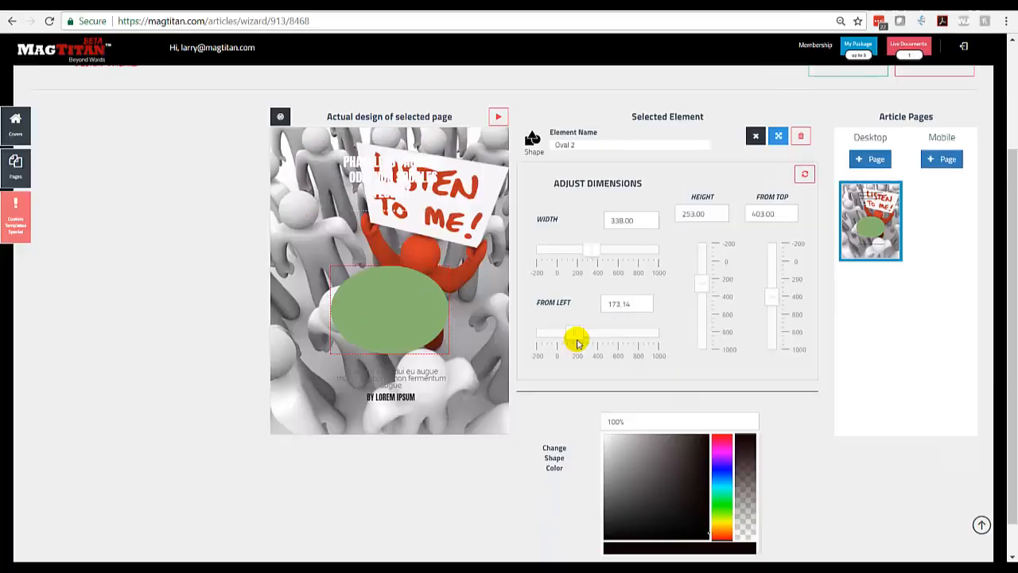
pyautogui.moveTo(473, 414); pyautogui.dragTo(456, 419)
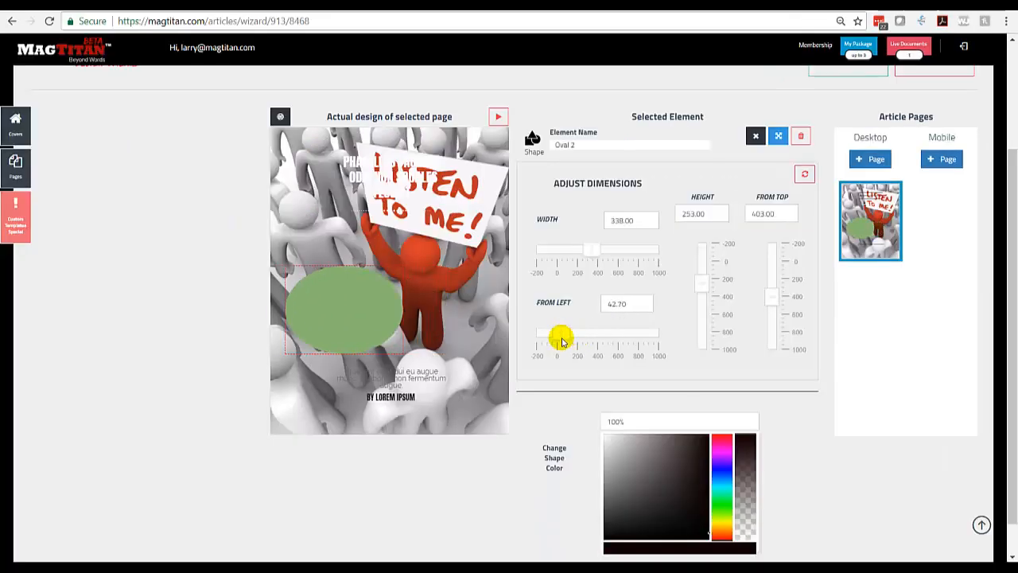
# - Move the white headline text down and left so it sits on the green oval
pyautogui.click(382, 161)
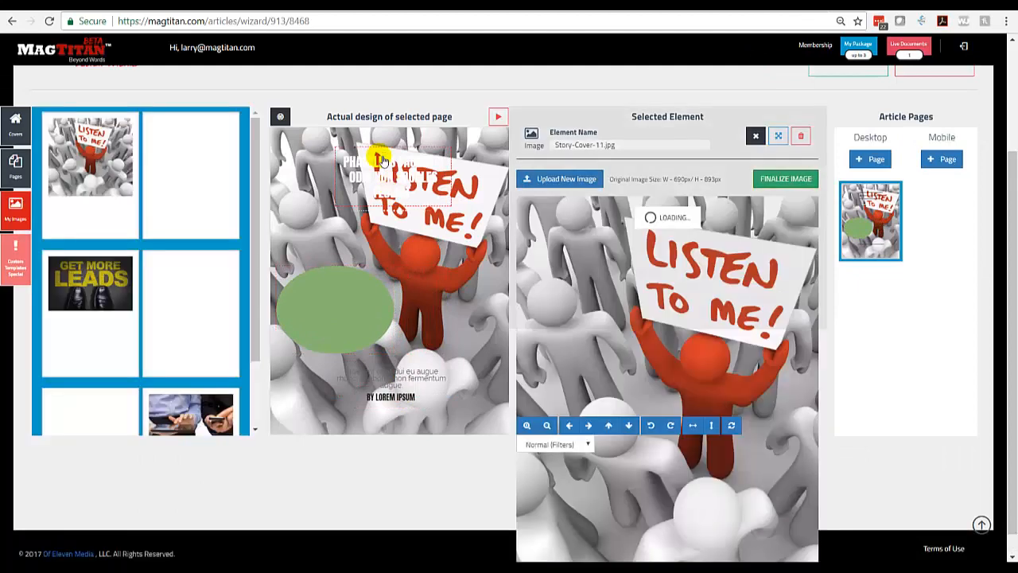
pyautogui.click(384, 161)
pyautogui.click(425, 372)
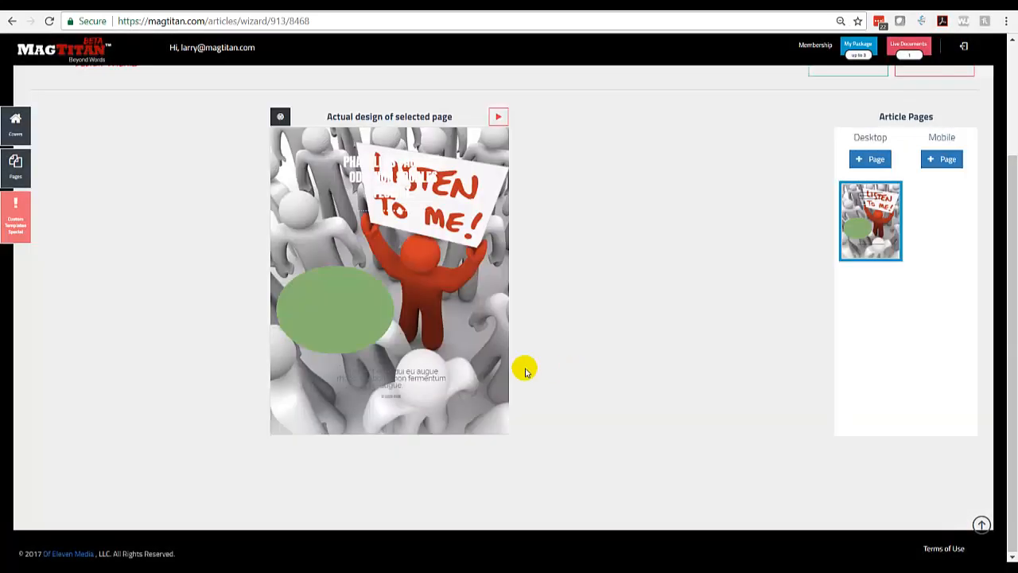
pyautogui.click(390, 171)
pyautogui.click(779, 136)
pyautogui.click(779, 136)
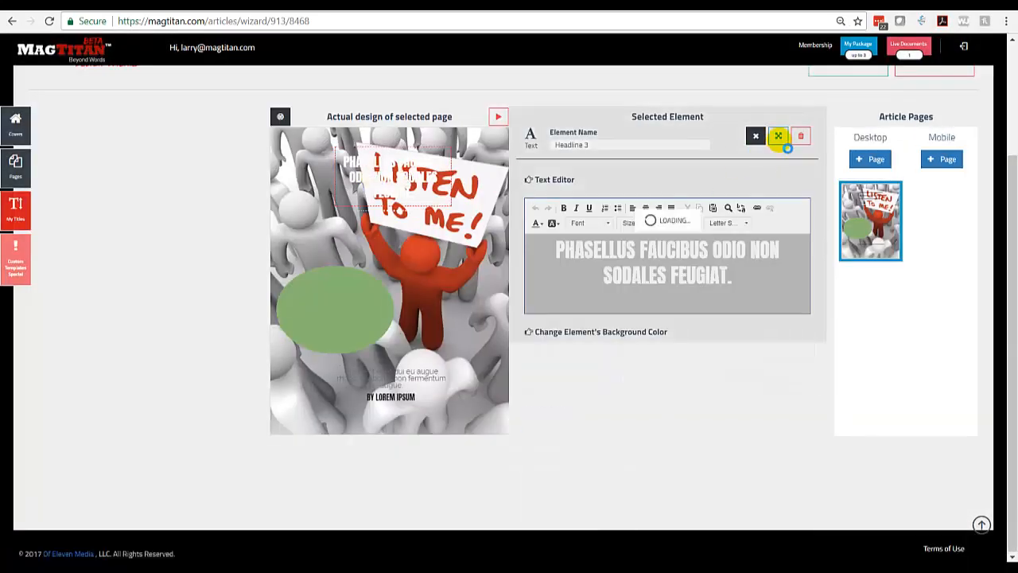
pyautogui.click(778, 136)
pyautogui.moveTo(771, 268); pyautogui.dragTo(773, 300)
pyautogui.moveTo(579, 335); pyautogui.dragTo(743, 360)
# - Replace the headline text with "GETTING PEOPLE TO READ YOUR MARKETING" and shift it slightly left to center it on the oval
pyautogui.click(327, 304)
pyautogui.scroll(2, 565, 249)
pyautogui.write('GETTING PEOPLE R')
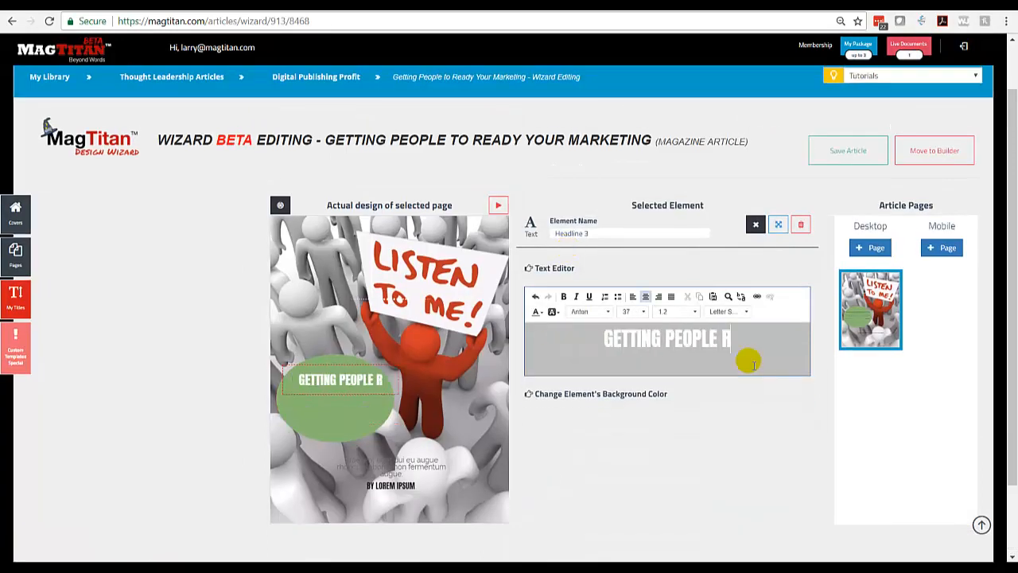
pyautogui.press('BackSpace')
pyautogui.write('TO READ YOUR MARKETING')
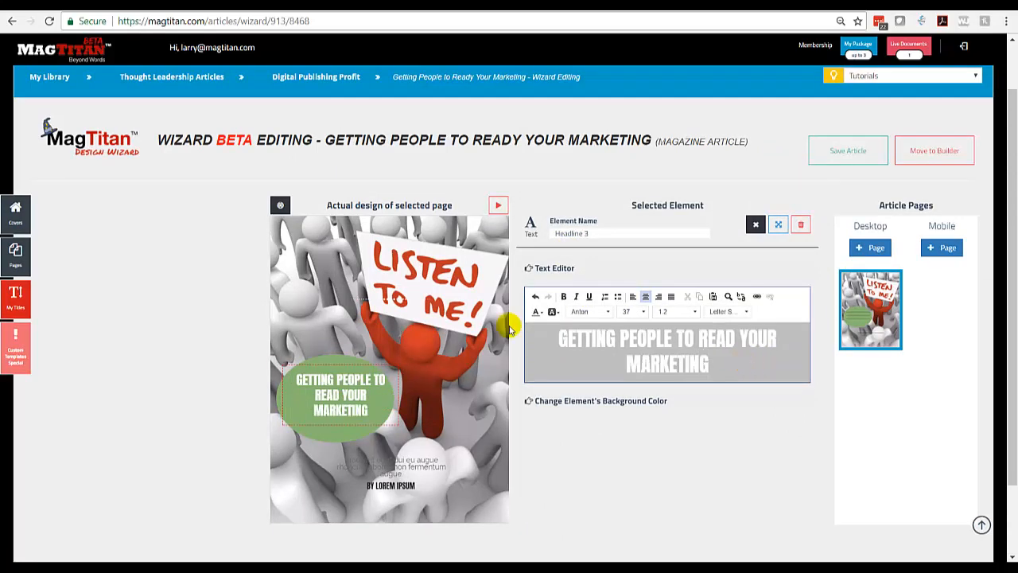
pyautogui.click(779, 225)
pyautogui.moveTo(584, 414); pyautogui.dragTo(564, 425)
# - Move the white dotted line onto the oval beneath the headline, at about 601 from the top
pyautogui.click(385, 304)
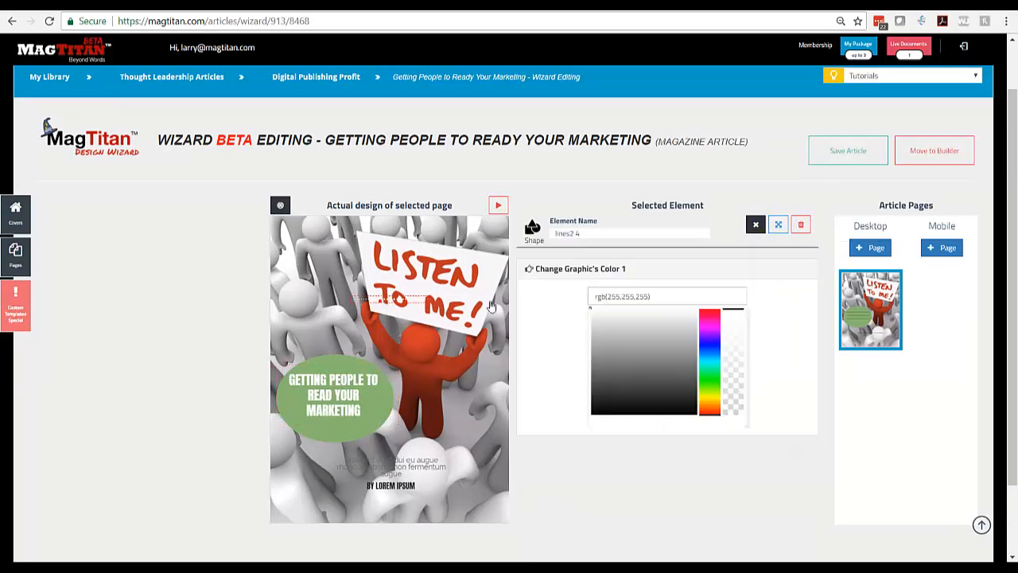
pyautogui.click(779, 224)
pyautogui.moveTo(774, 372); pyautogui.dragTo(768, 401)
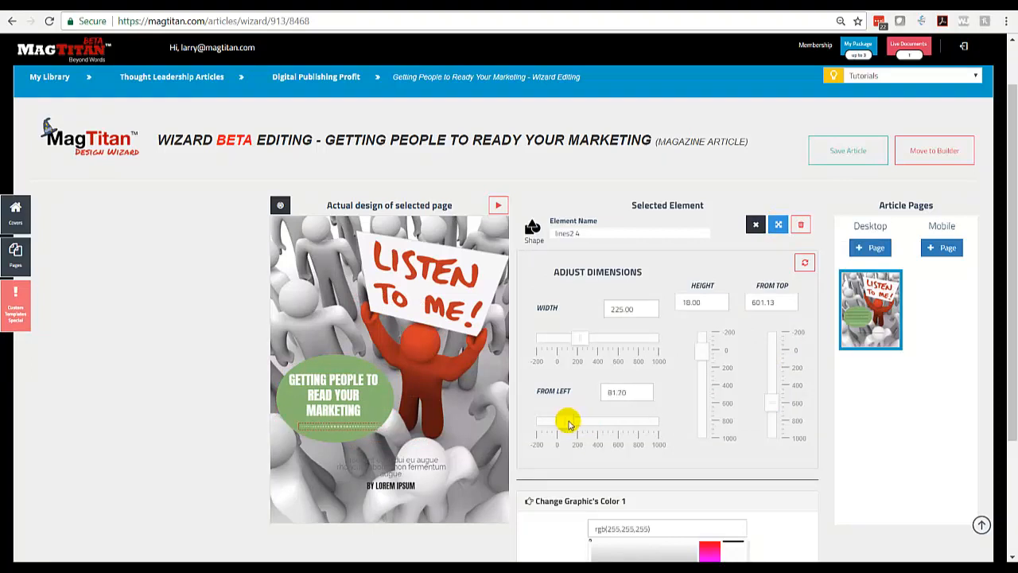
# - Replace the sub headline's placeholder text with the saved title "Attention is Everything"
pyautogui.click(398, 465)
pyautogui.click(15, 298)
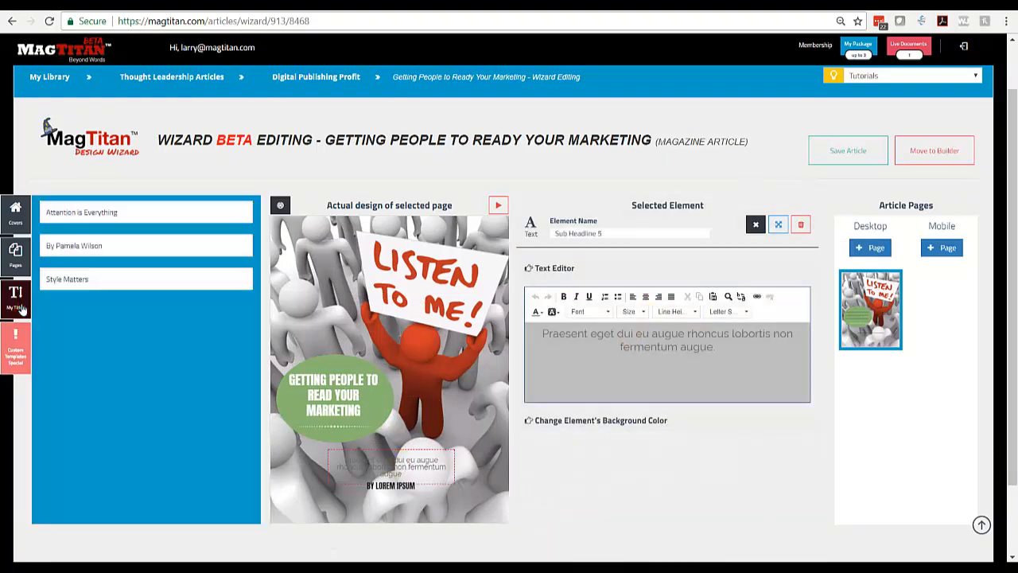
pyautogui.click(97, 220)
# - Color the "Attention is Everything" text green and give it a yellow highlight
pyautogui.tripleClick(534, 334)
pyautogui.click(541, 311)
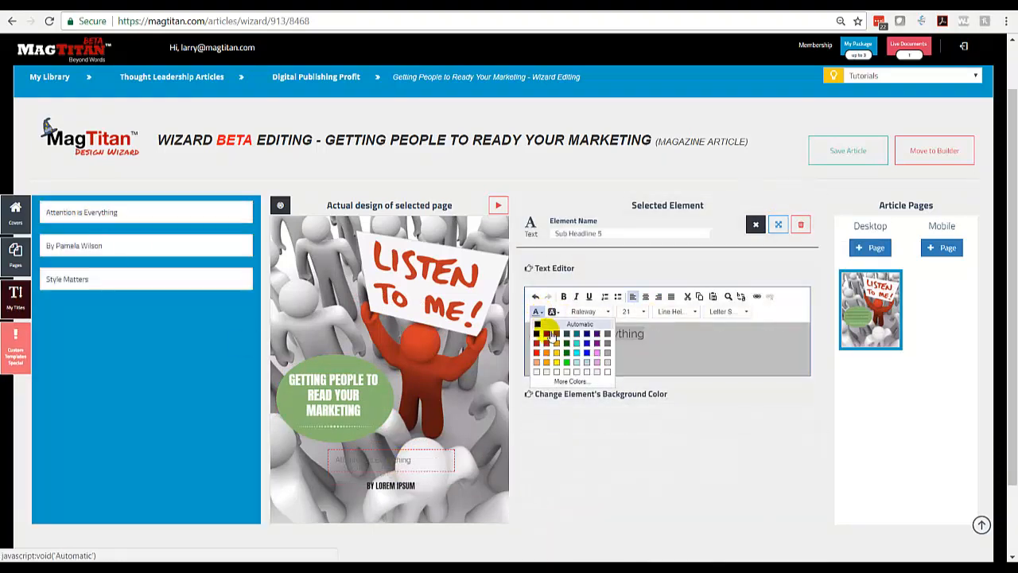
pyautogui.click(556, 352)
pyautogui.click(541, 311)
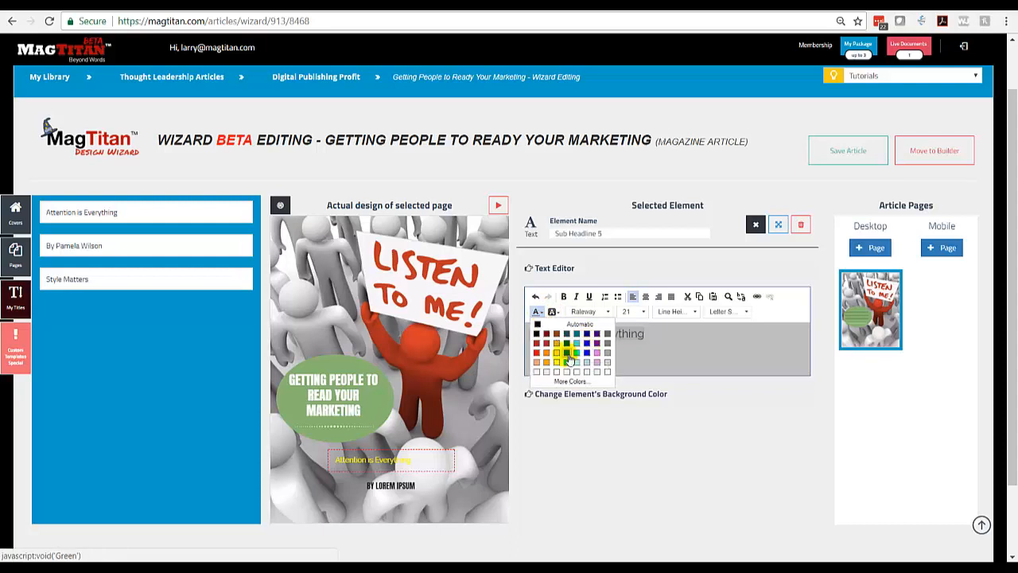
pyautogui.click(568, 355)
pyautogui.click(555, 311)
pyautogui.click(573, 360)
# - Move the sub headline left beneath the green oval, at about 647 from the top
pyautogui.click(778, 225)
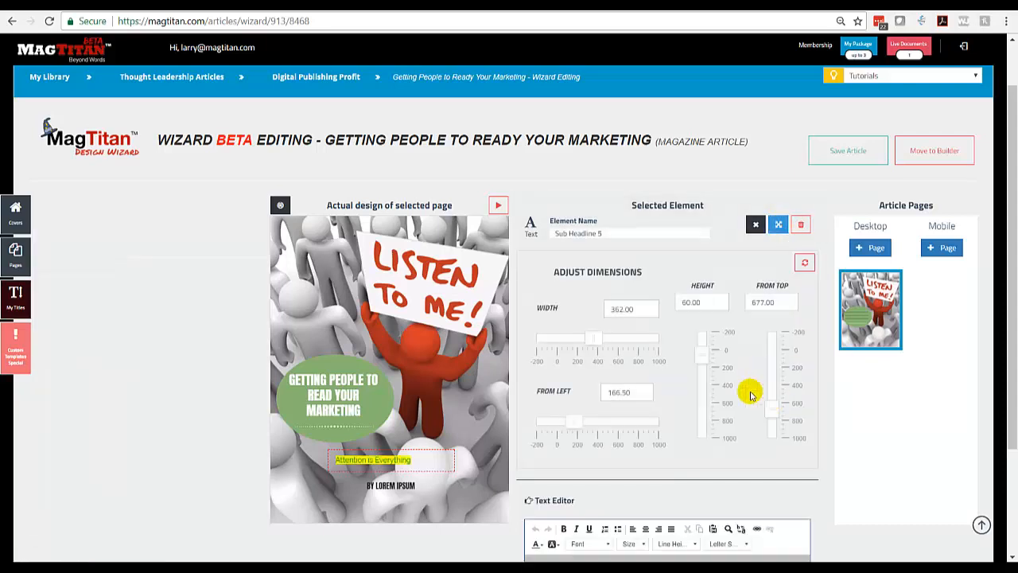
pyautogui.moveTo(575, 421); pyautogui.dragTo(562, 420)
pyautogui.moveTo(772, 416); pyautogui.dragTo(772, 413)
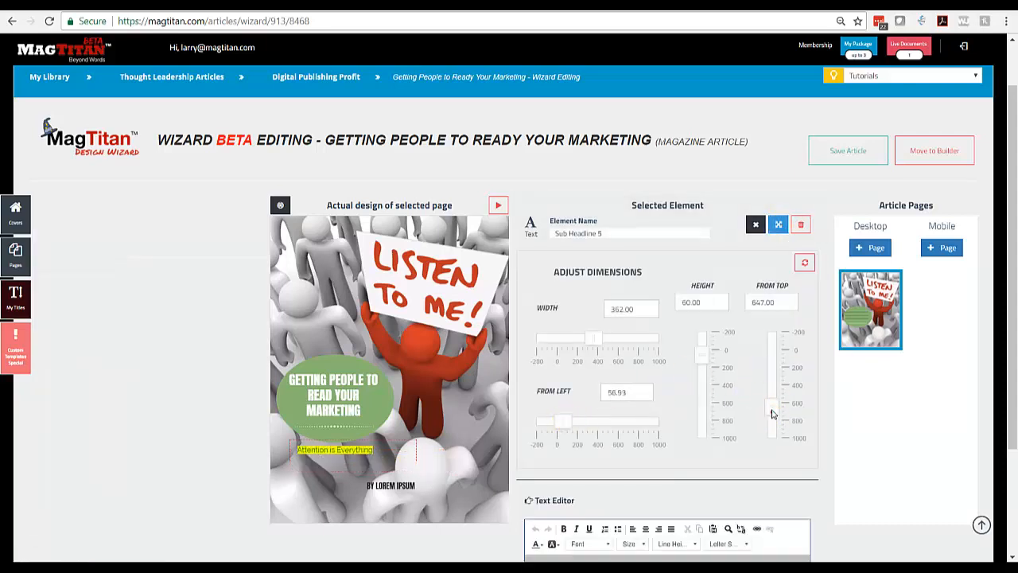
# - Move the "By Lorem Ipsum" byline left and slightly up so it sits under the sub headline
pyautogui.click(411, 485)
pyautogui.moveTo(584, 421); pyautogui.dragTo(567, 422)
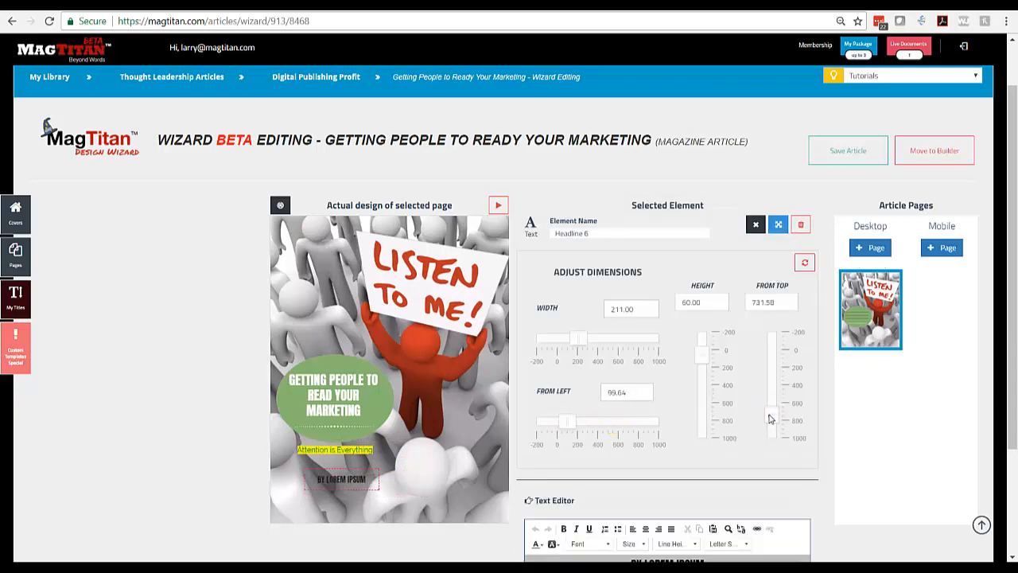
pyautogui.moveTo(770, 420); pyautogui.dragTo(770, 417)
# - Replace the byline with the saved author title in white text, placed close beneath the sub headline
pyautogui.click(15, 296)
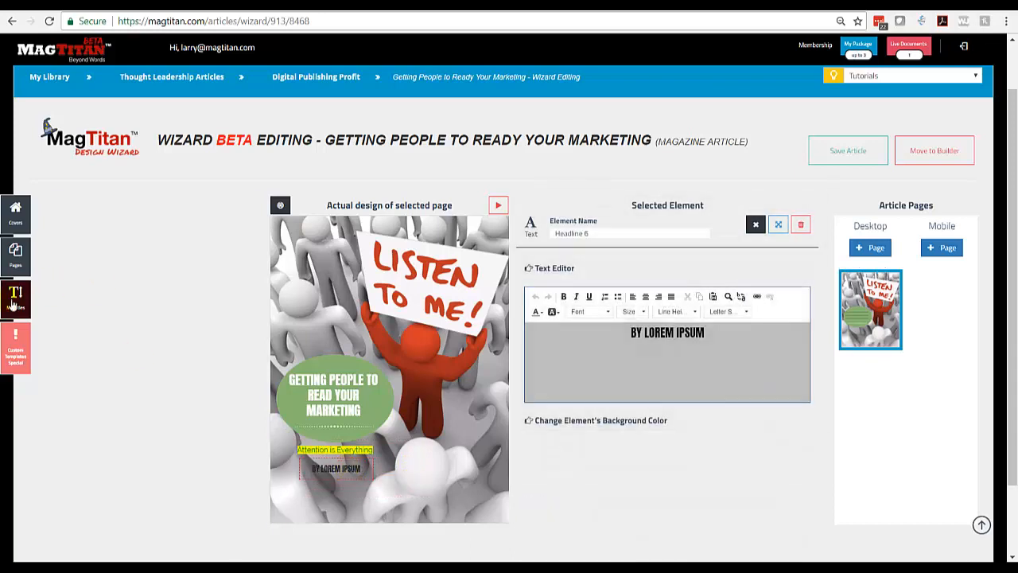
pyautogui.click(73, 246)
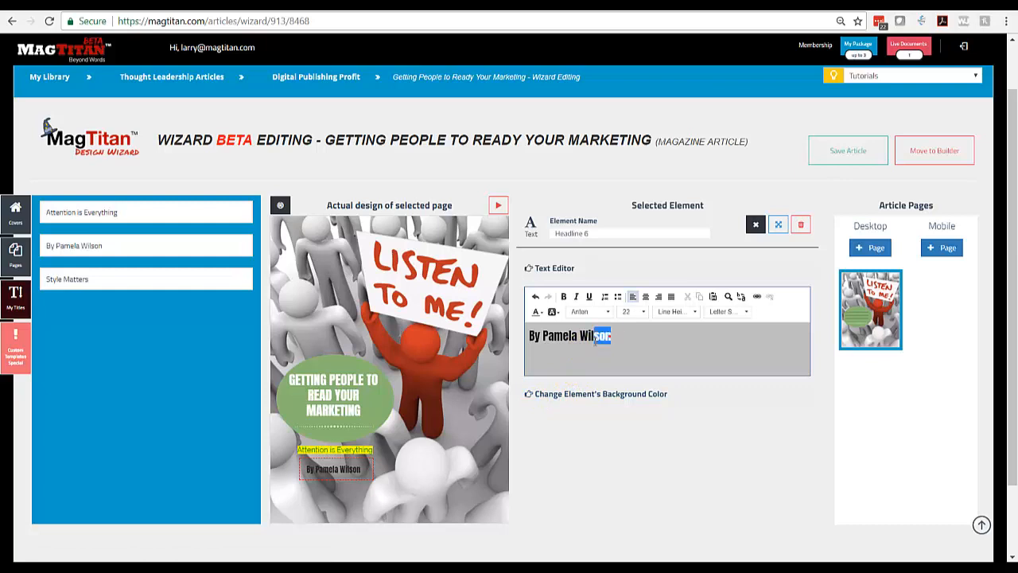
pyautogui.moveTo(595, 340); pyautogui.dragTo(528, 337)
pyautogui.click(538, 311)
pyautogui.click(609, 363)
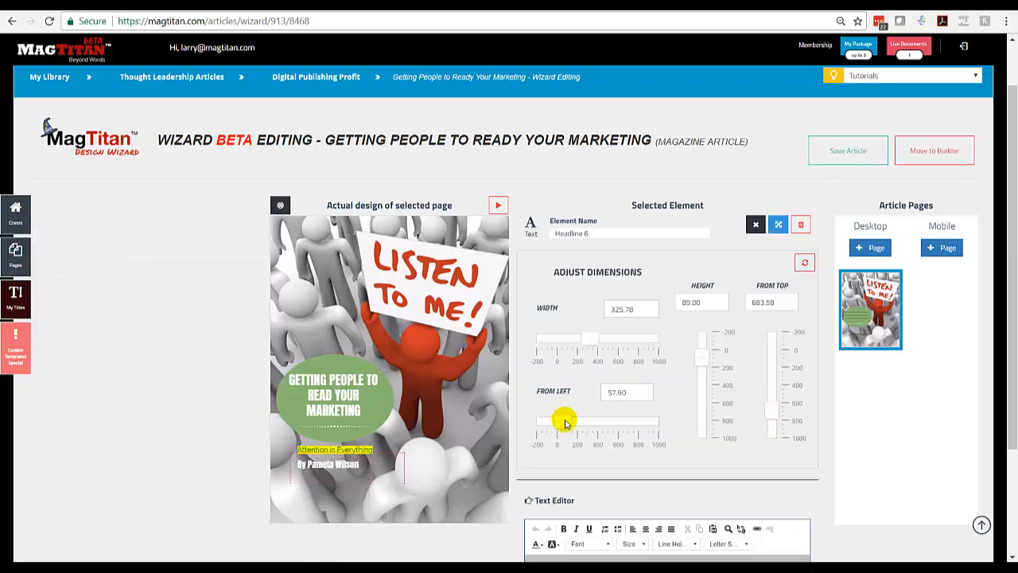
pyautogui.click(755, 224)
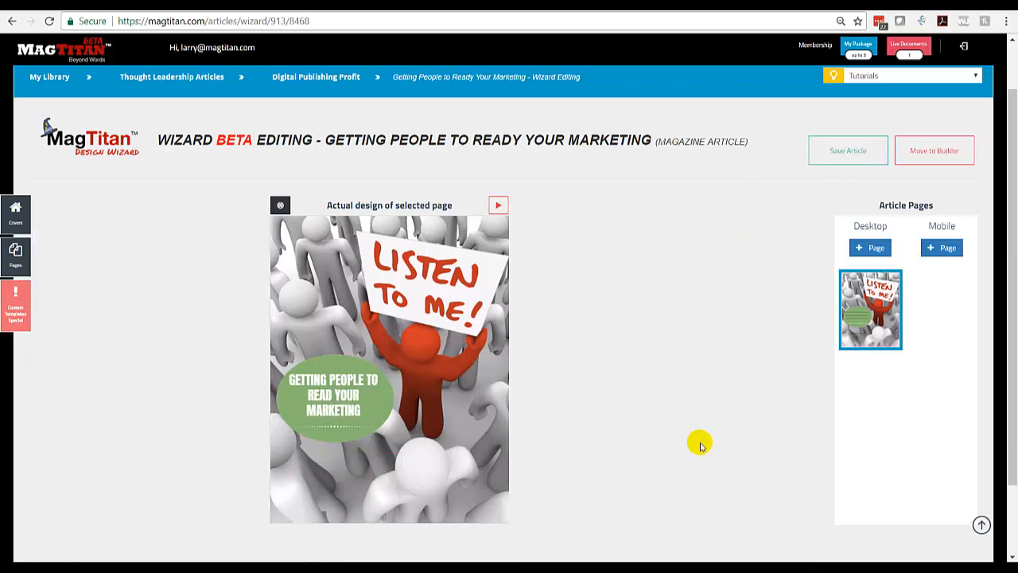
# - Save the article and add a new desktop page
pyautogui.click(848, 150)
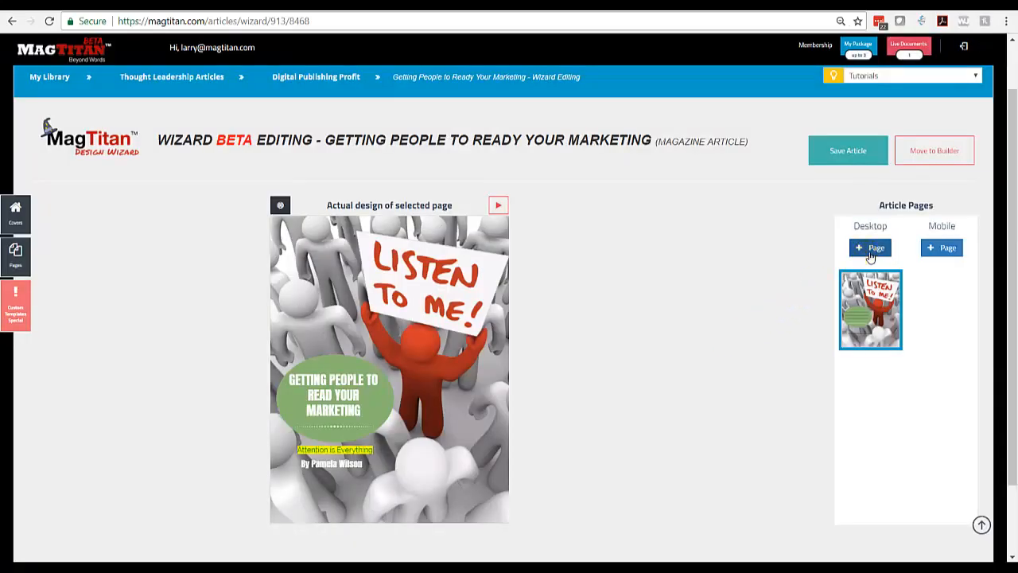
pyautogui.click(871, 248)
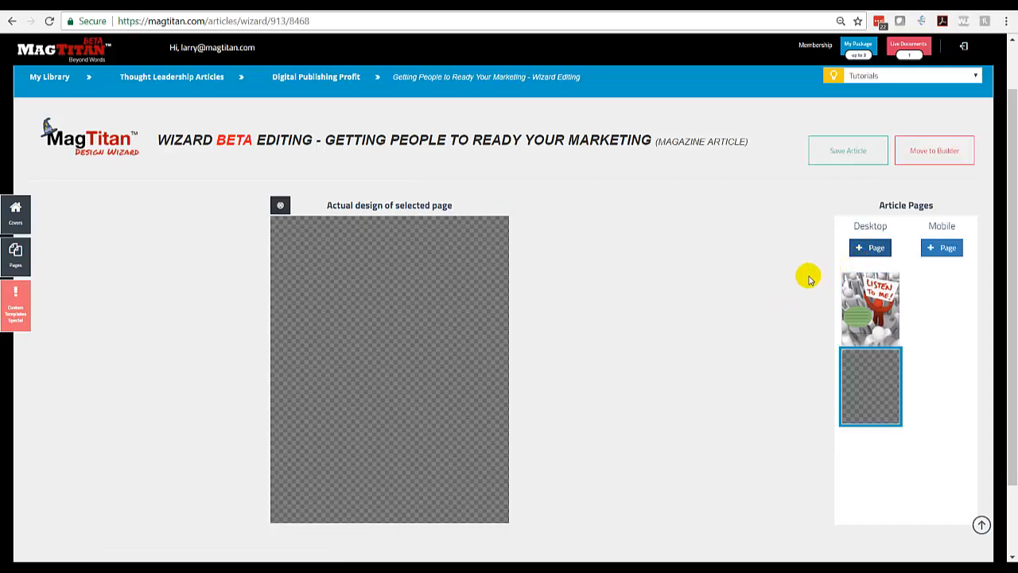
# - Apply the editorial page template with the dartboard photo and red headline to the blank second page
pyautogui.click(17, 260)
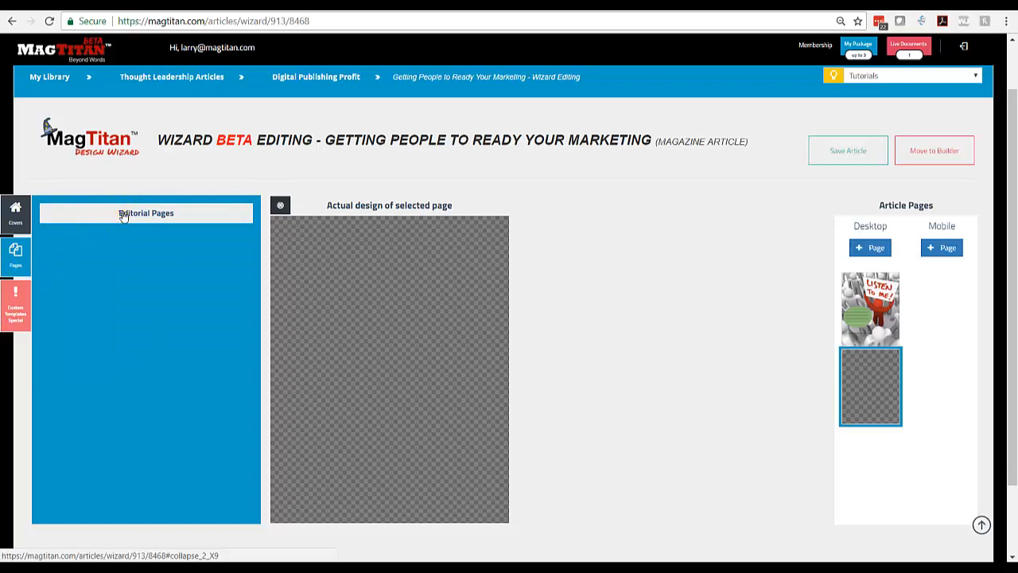
pyautogui.click(124, 214)
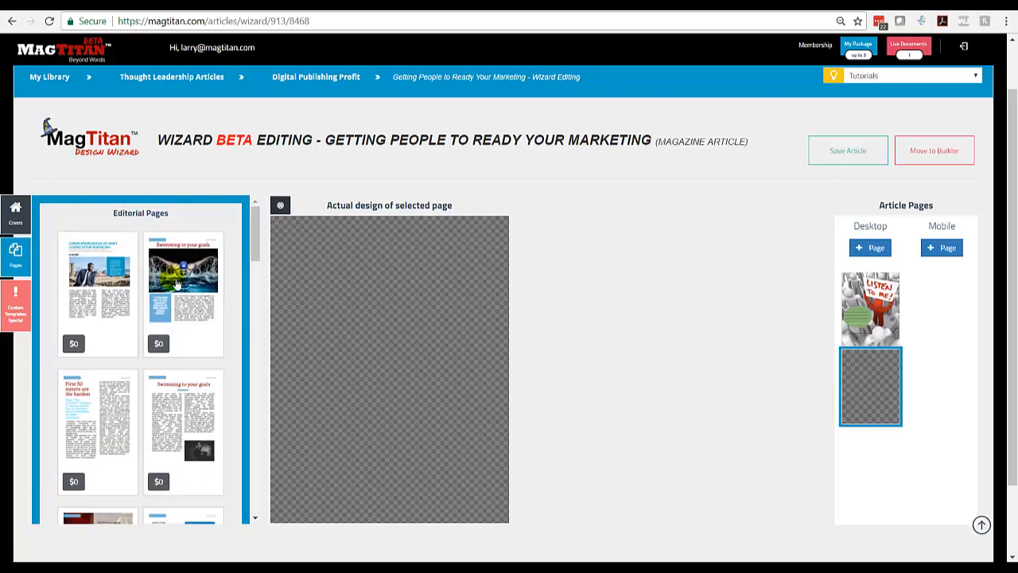
pyautogui.scroll(-5, 177, 283)
pyautogui.scroll(-6, 176, 283)
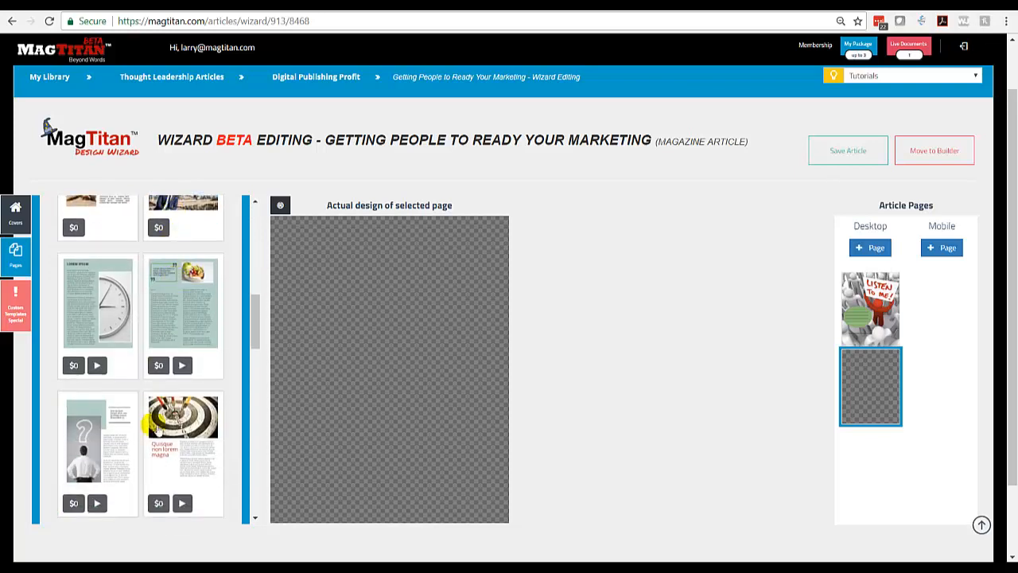
pyautogui.click(175, 456)
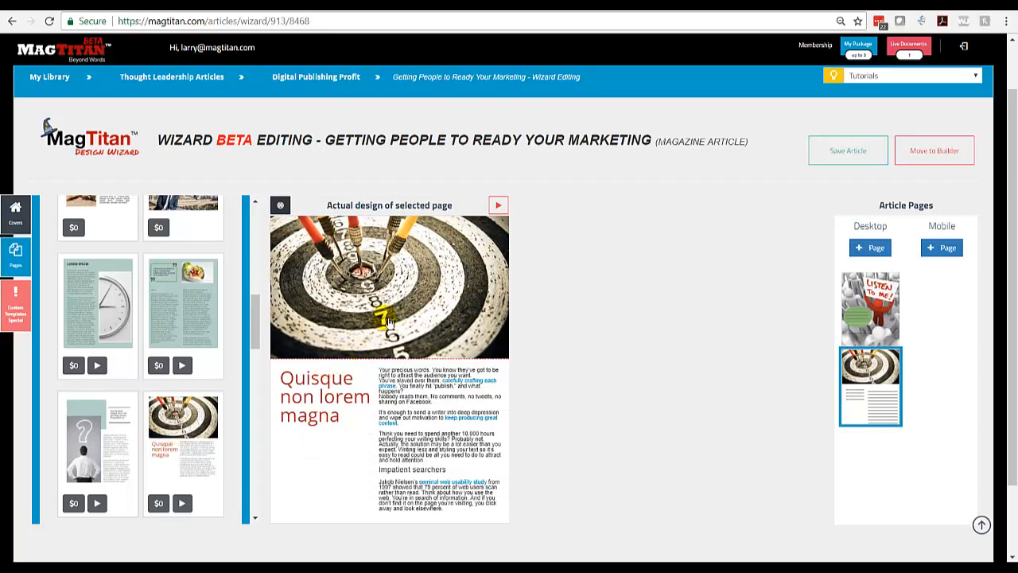
# - Replace the page's dartboard photo with the "Get More Leads" image and finalize it
pyautogui.click(382, 291)
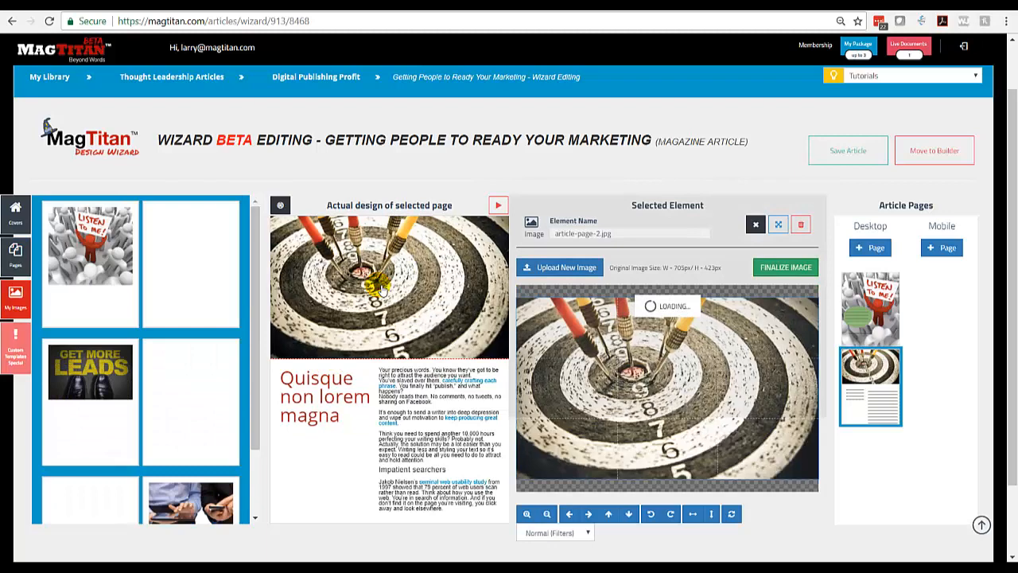
pyautogui.click(91, 368)
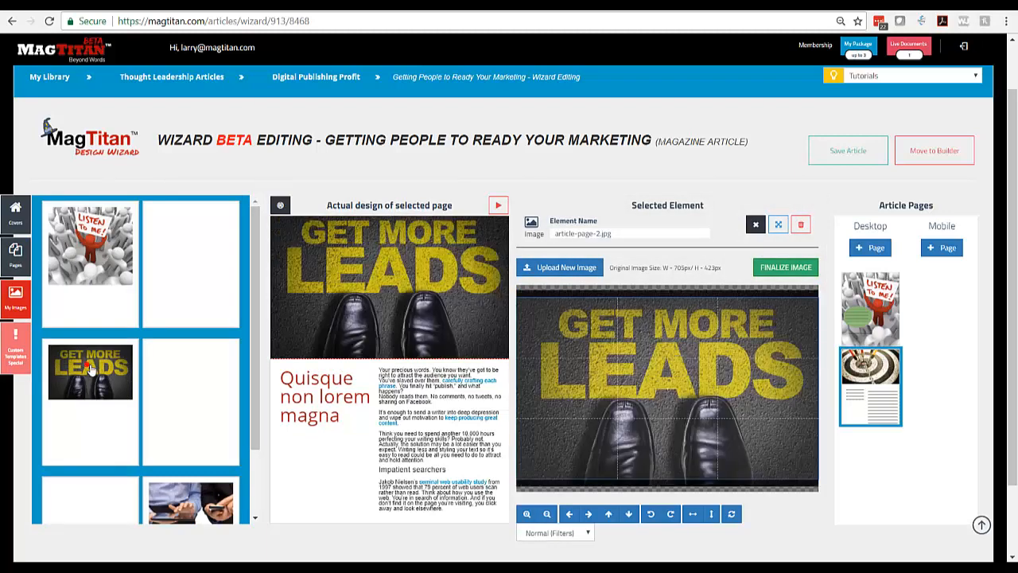
pyautogui.click(305, 404)
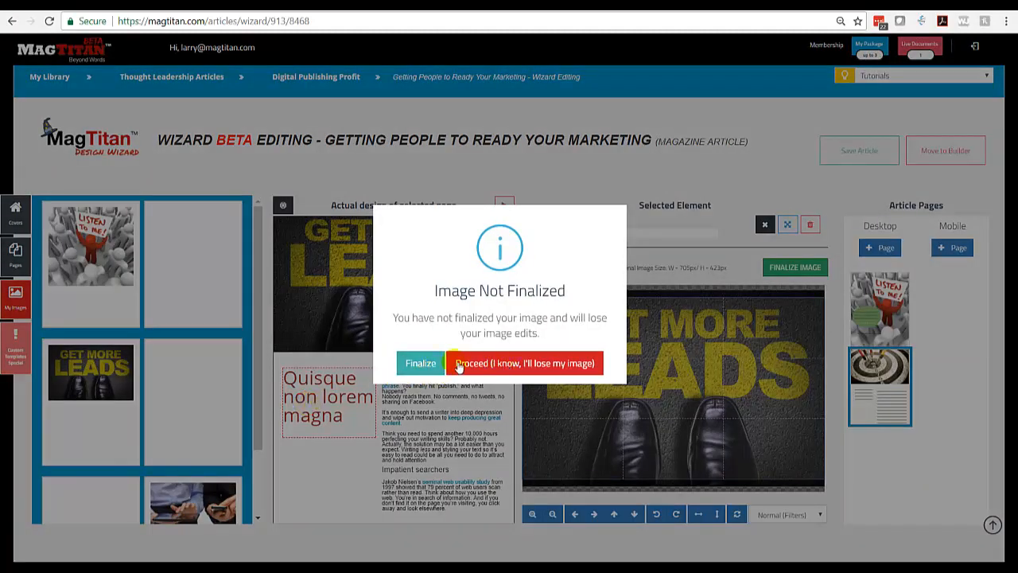
pyautogui.click(419, 363)
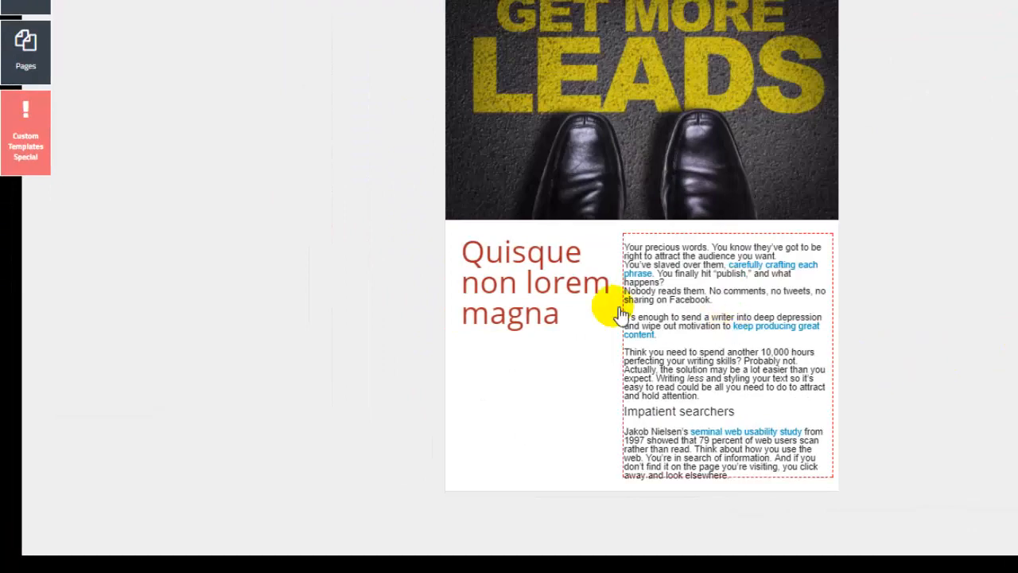
# - Replace the "Quisque non lorem magna" headline with the saved title "Style Matters"
pyautogui.click(529, 288)
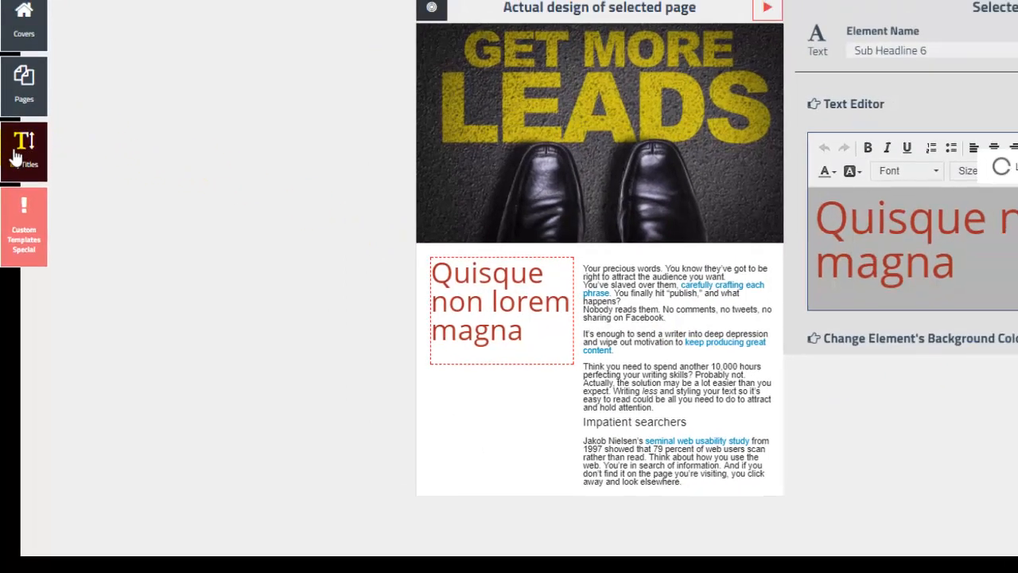
pyautogui.click(17, 126)
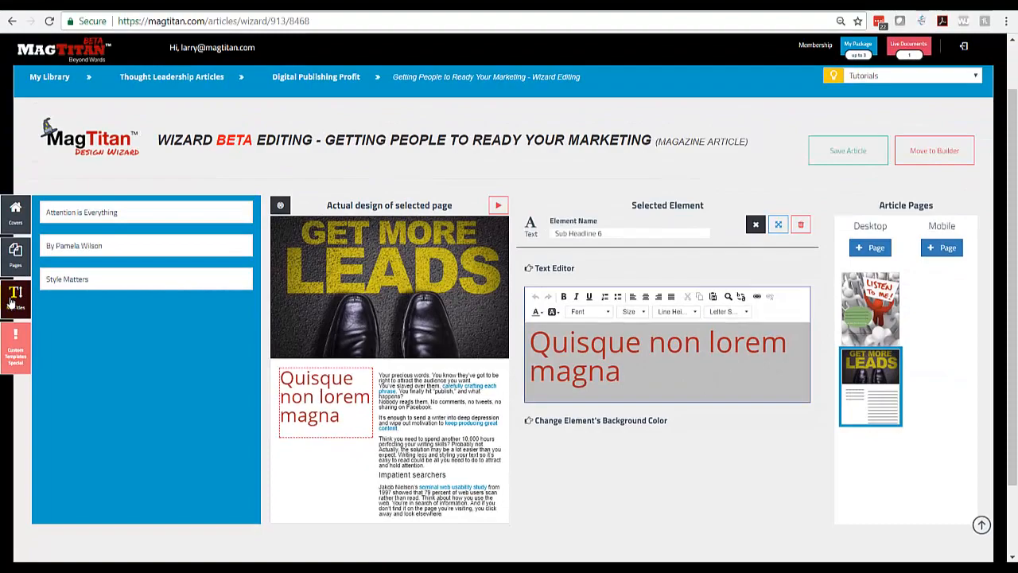
pyautogui.click(97, 283)
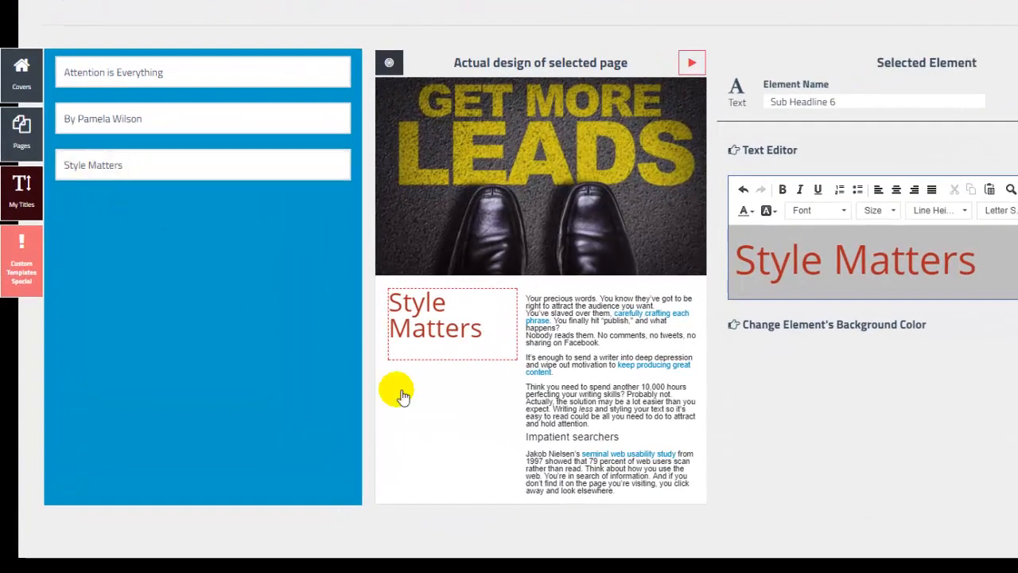
# - Add a third desktop page and apply the editorial template with the dartboard photo and red headline
pyautogui.click(446, 420)
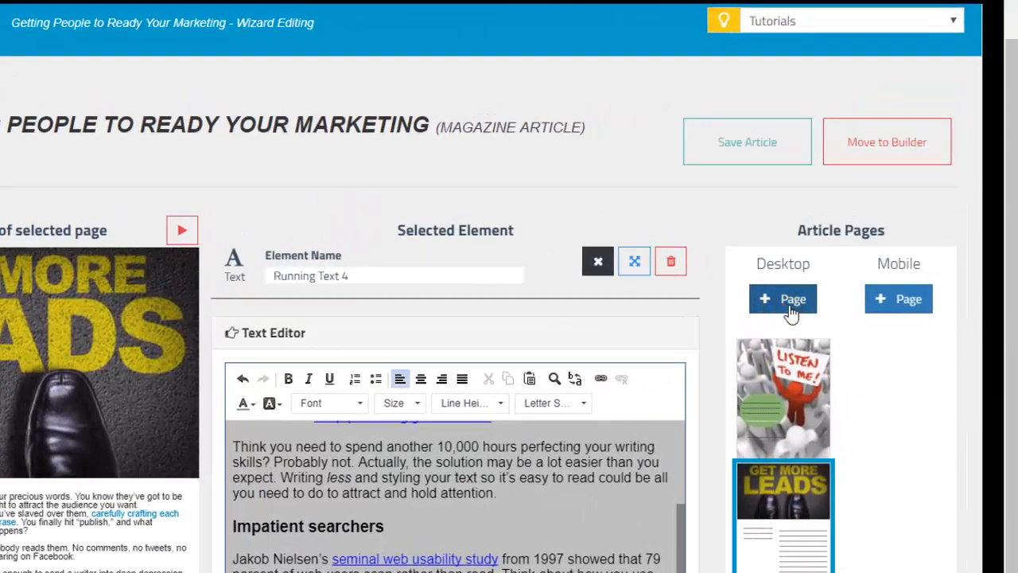
pyautogui.click(790, 310)
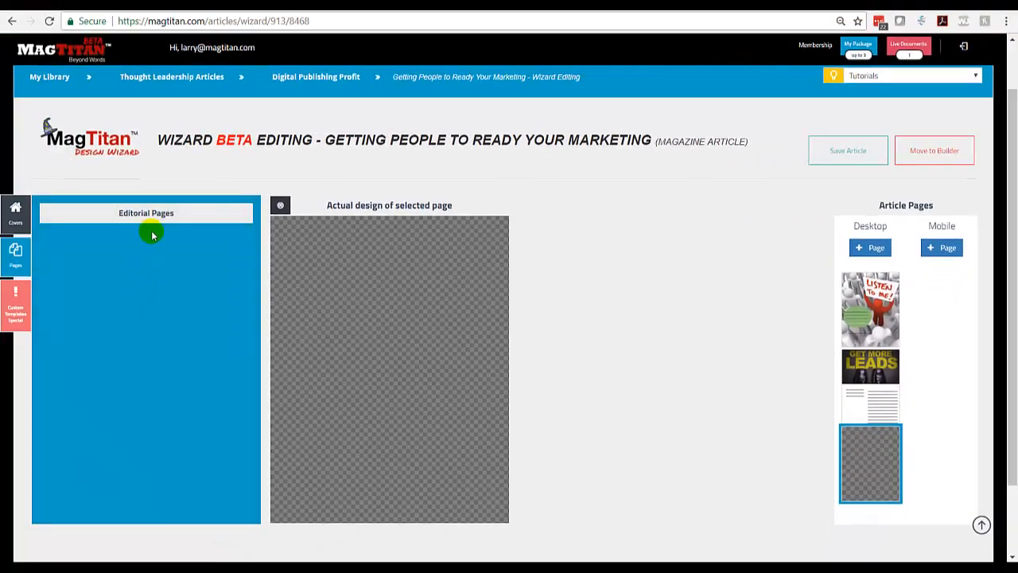
pyautogui.click(165, 213)
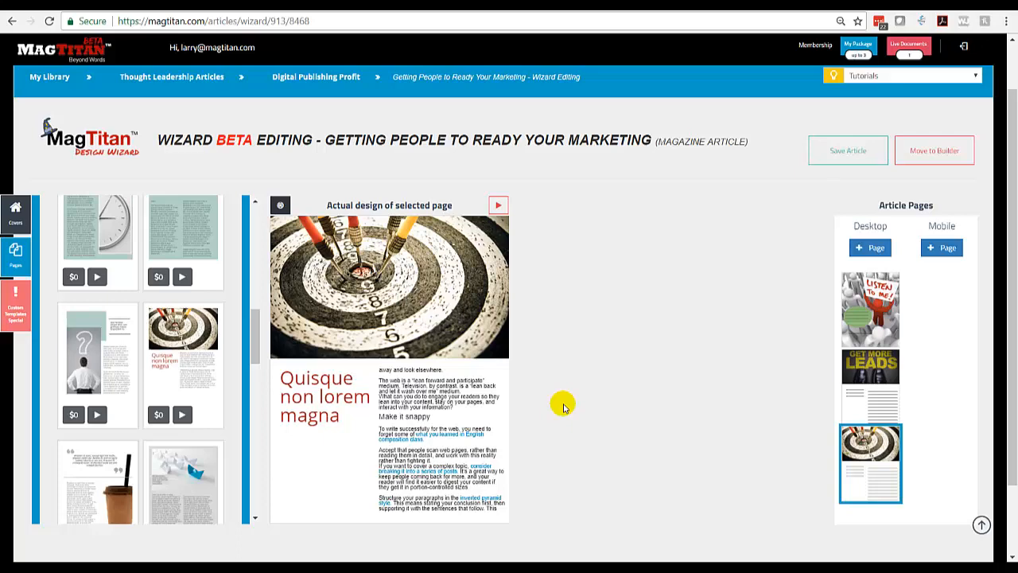
# - Replace the dartboard photo with the tablet and phone picture, and the red headline with the saved title "Attention is Everything"
pyautogui.click(412, 334)
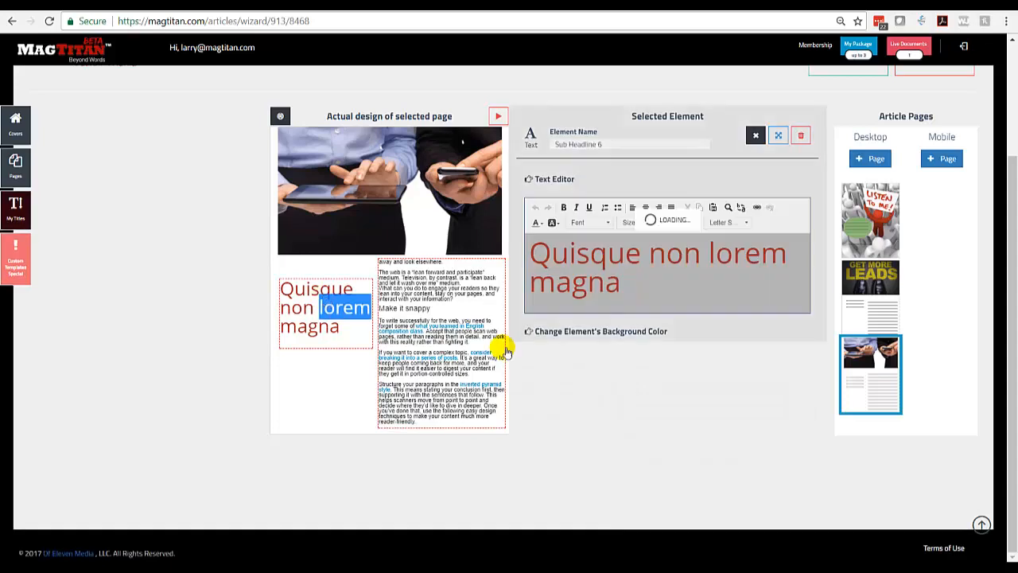
pyautogui.click(11, 210)
pyautogui.doubleClick(137, 123)
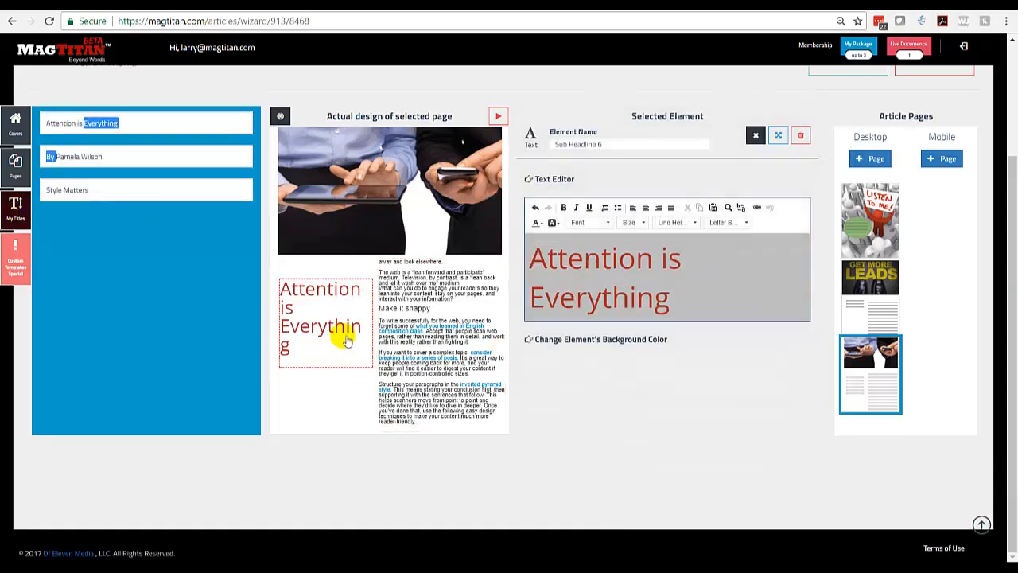
# - Widen the "Attention is Everything" headline box to about 280.65 and shift it slightly left on the page
pyautogui.click(779, 135)
pyautogui.moveTo(587, 253); pyautogui.dragTo(589, 255)
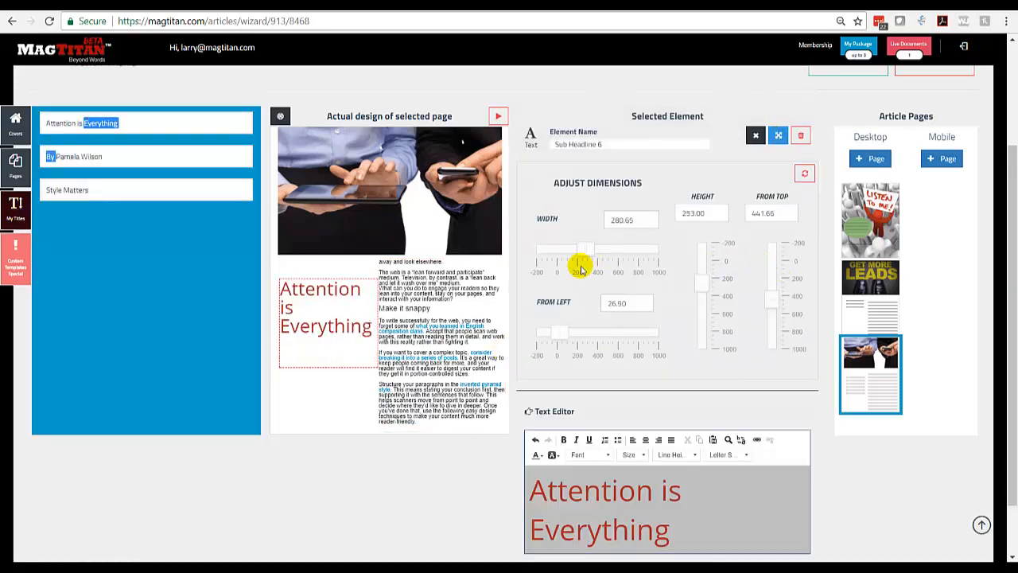
pyautogui.moveTo(560, 334); pyautogui.dragTo(559, 334)
pyautogui.click(364, 374)
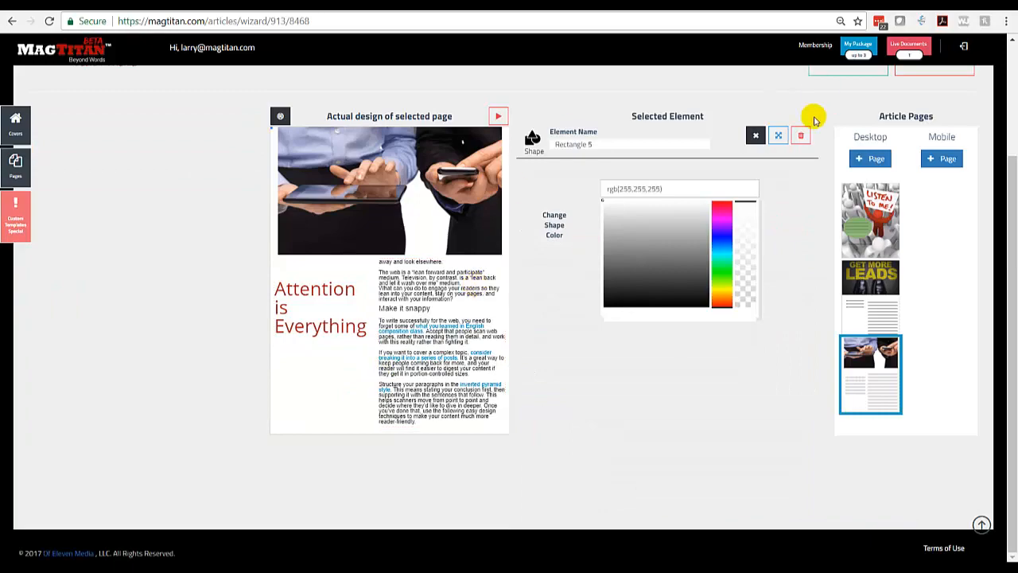
# - Save the article and add a new mobile page
pyautogui.scroll(1, 815, 118)
pyautogui.click(835, 164)
pyautogui.click(498, 204)
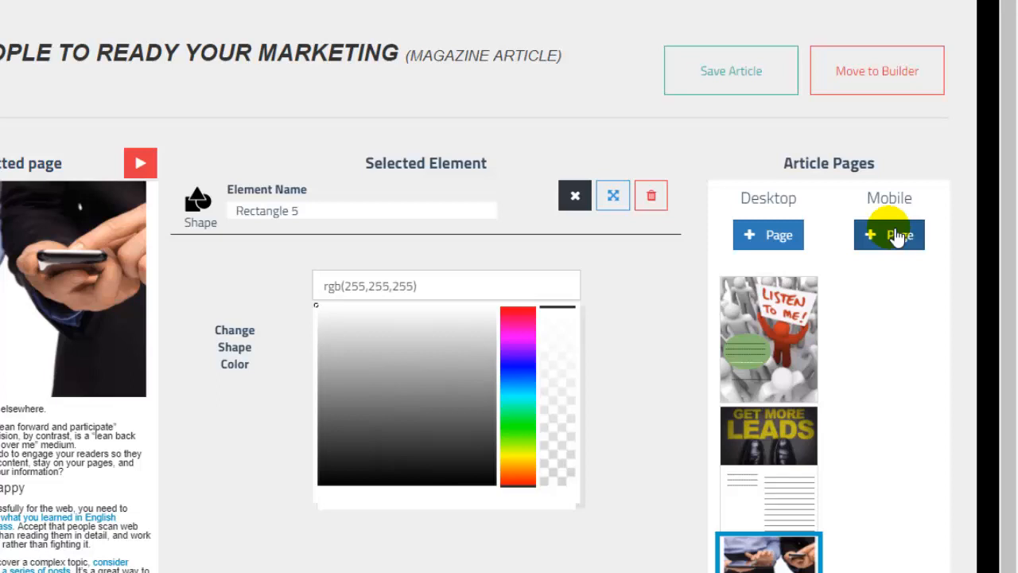
pyautogui.click(897, 236)
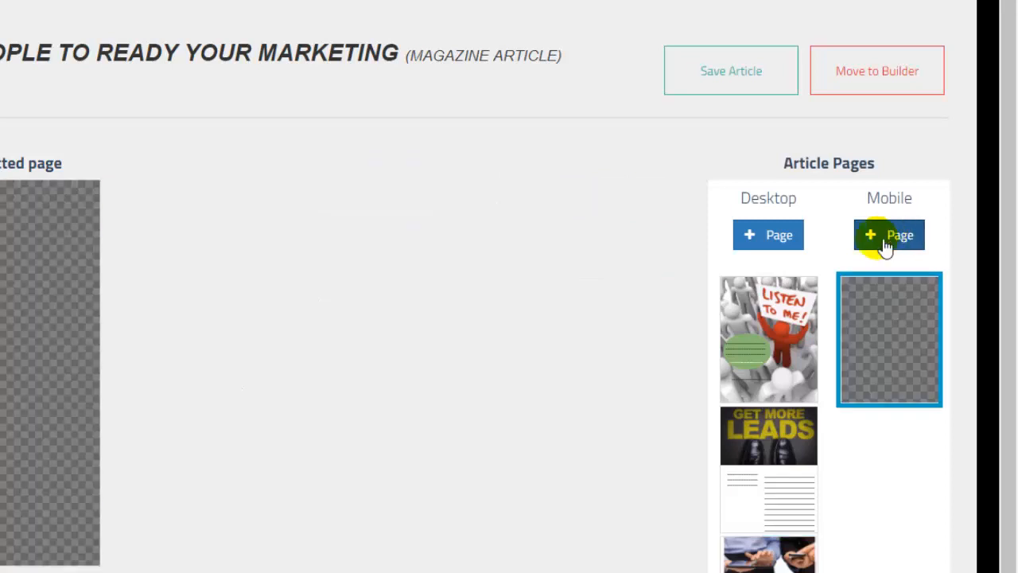
pyautogui.click(875, 381)
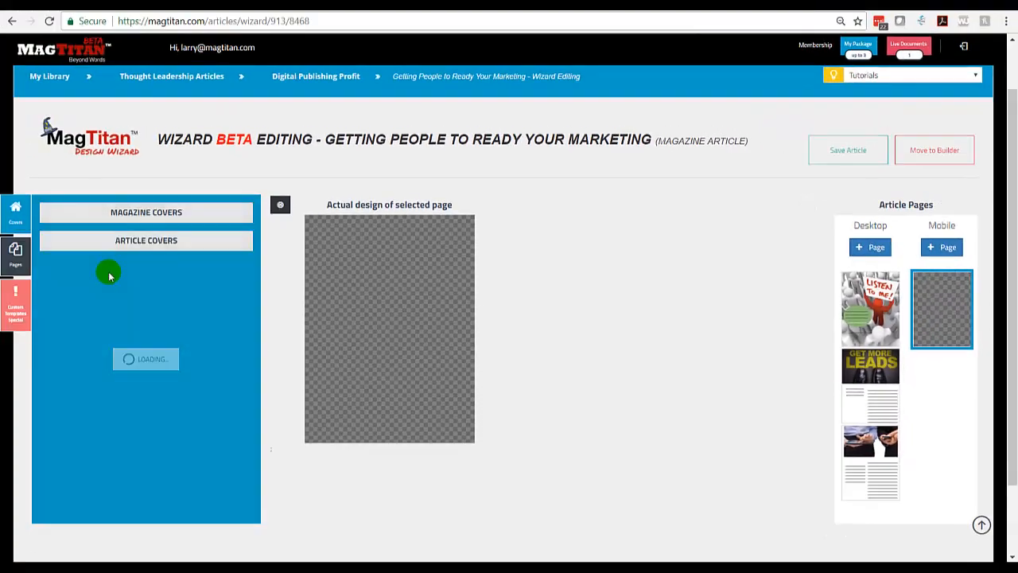
# - Apply the article cover template with the man raising his arms and replace its photo with the "Listen to Me!" image
pyautogui.click(145, 245)
pyautogui.scroll(-3, 179, 295)
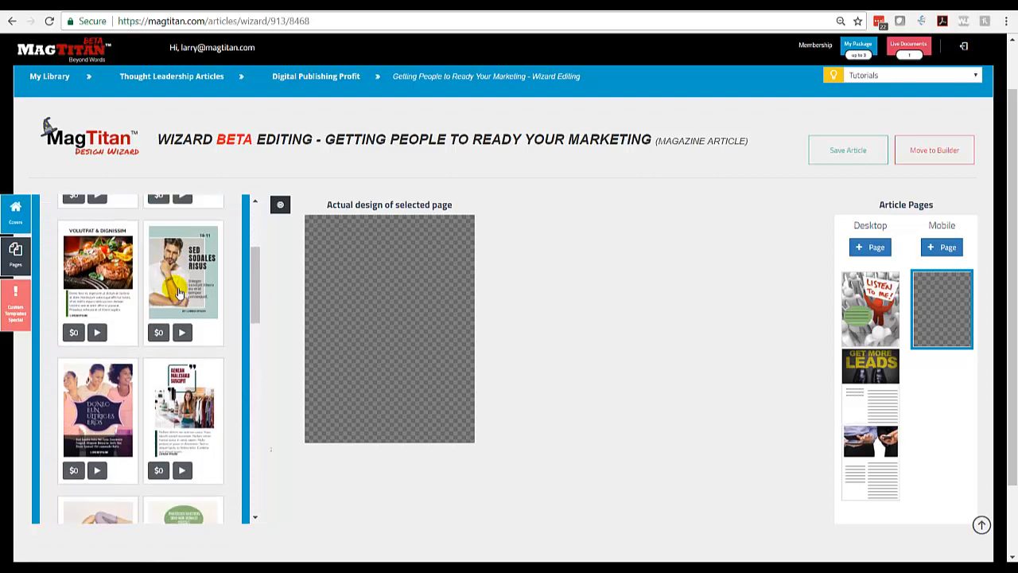
pyautogui.scroll(-3, 180, 293)
pyautogui.click(178, 361)
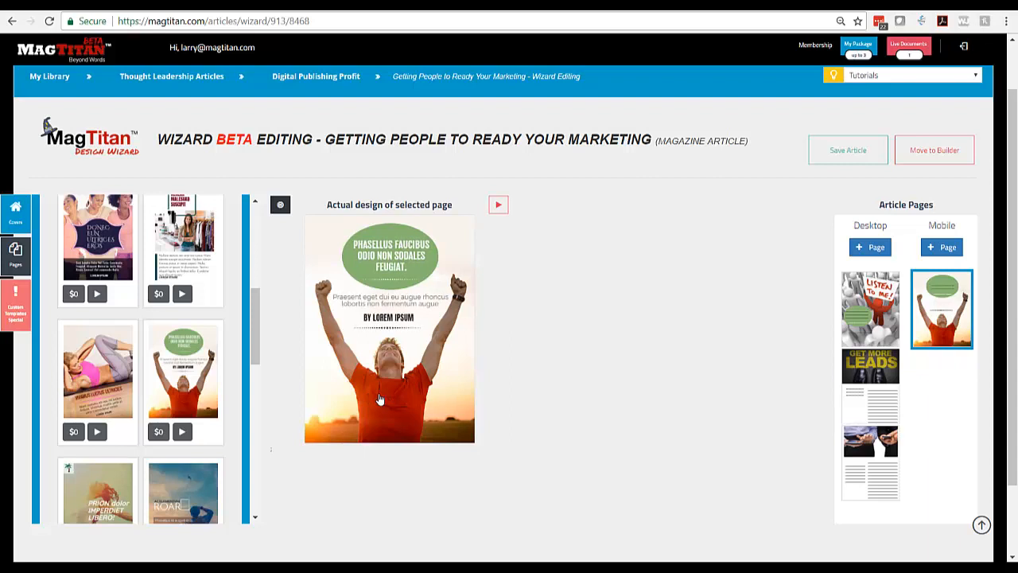
pyautogui.click(379, 400)
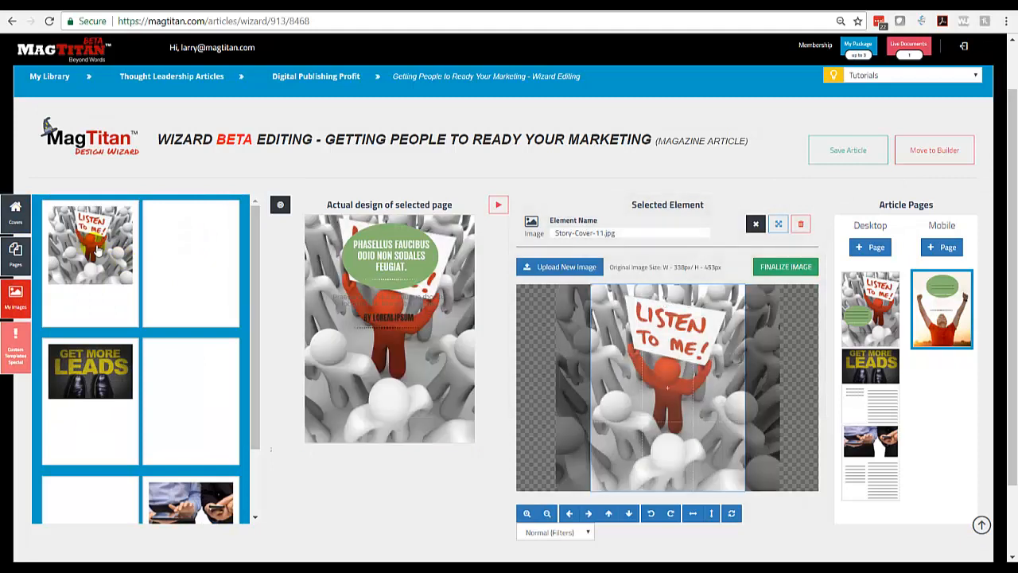
# - Replace the "By Lorem Ipsum" text on the mobile cover with the saved author byline and center it
pyautogui.click(397, 328)
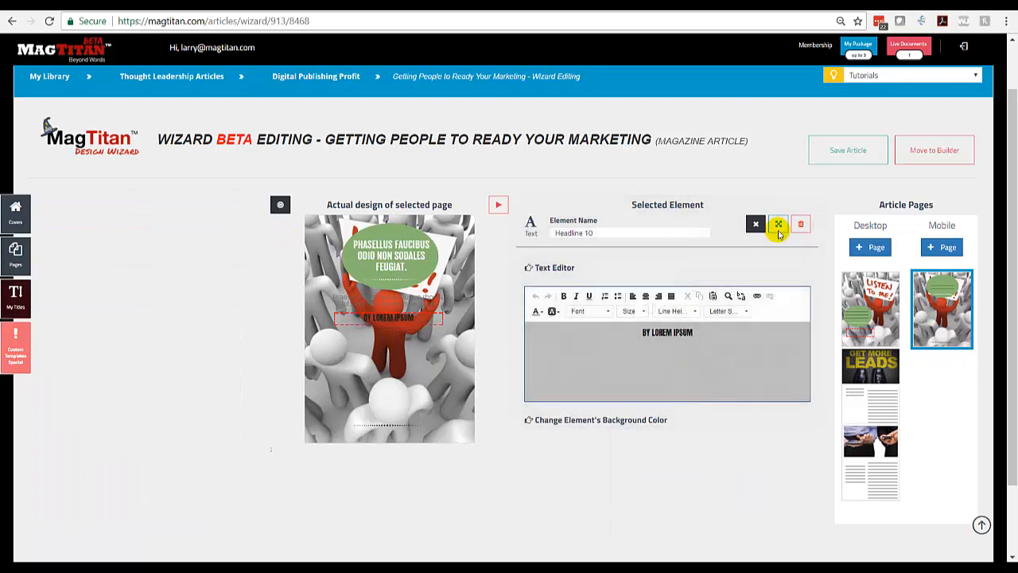
pyautogui.click(15, 290)
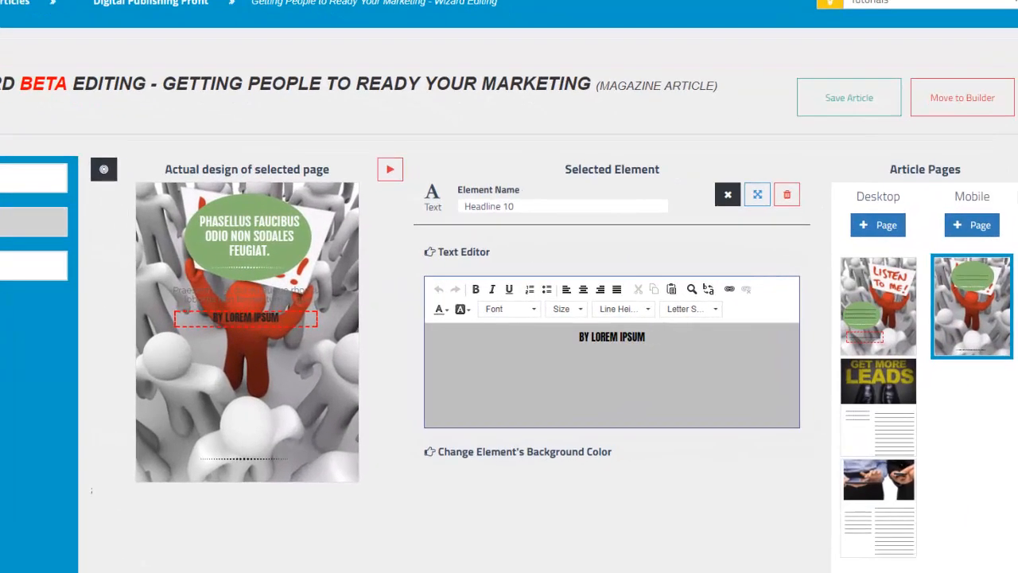
pyautogui.click(127, 239)
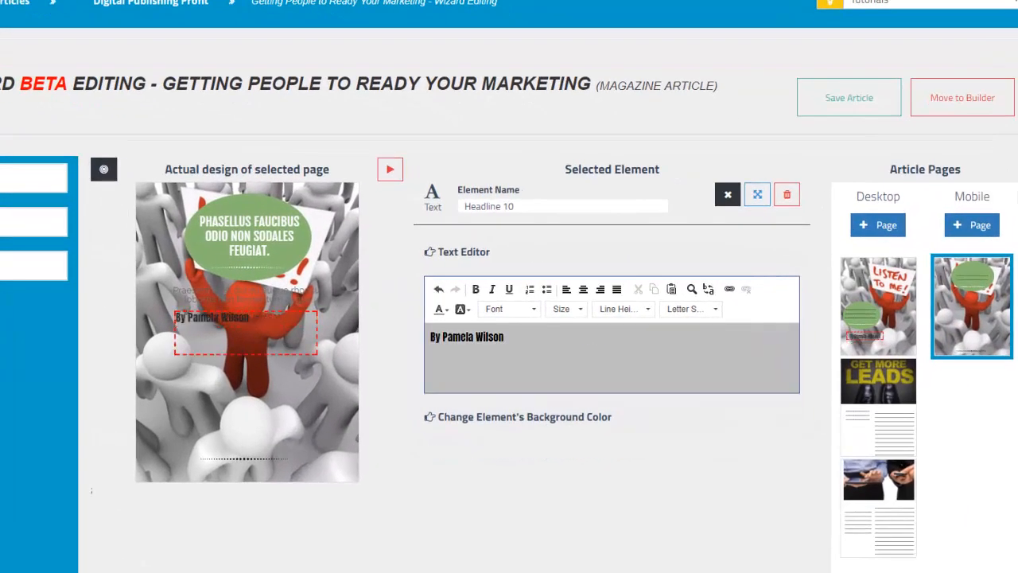
pyautogui.click(583, 291)
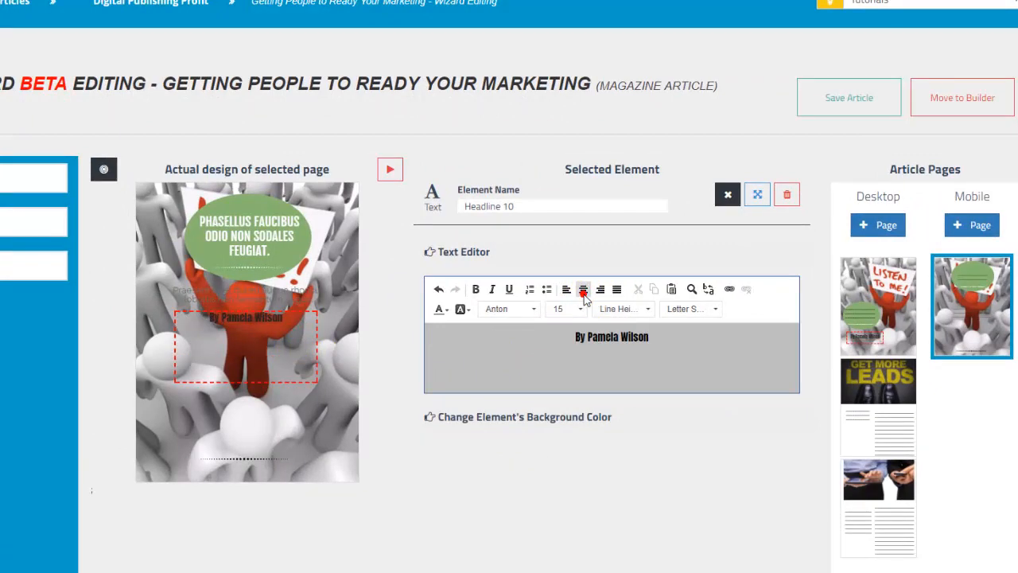
# - Move the author byline down to 366 from the top and reduce its box height to 24
pyautogui.click(757, 194)
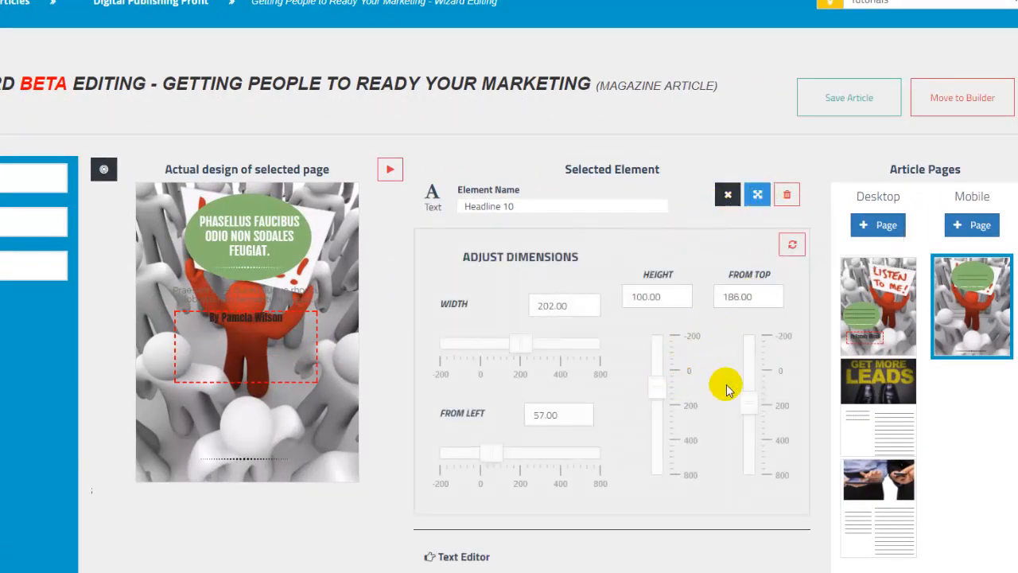
pyautogui.moveTo(752, 403); pyautogui.dragTo(747, 432)
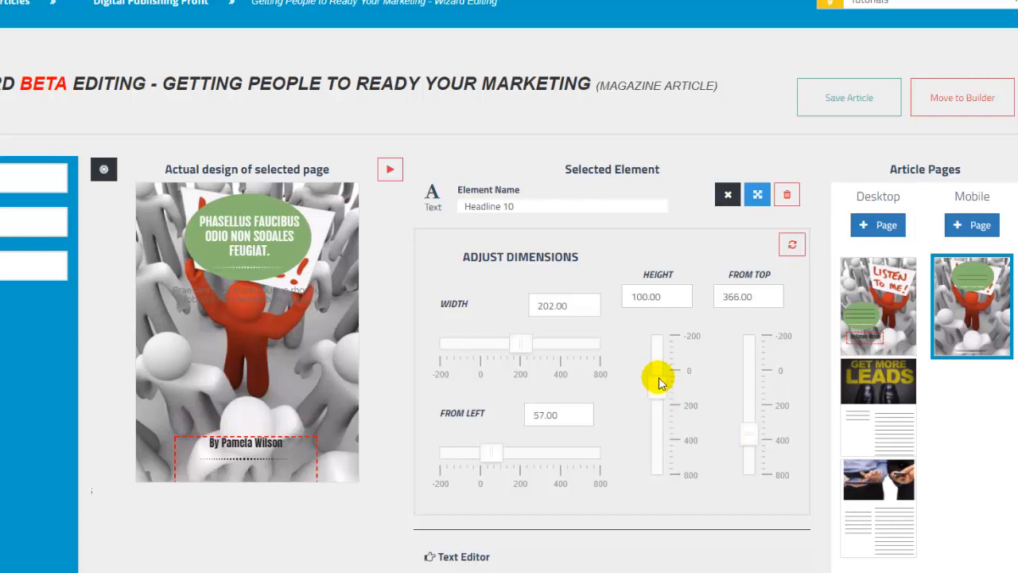
pyautogui.moveTo(658, 388); pyautogui.dragTo(658, 380)
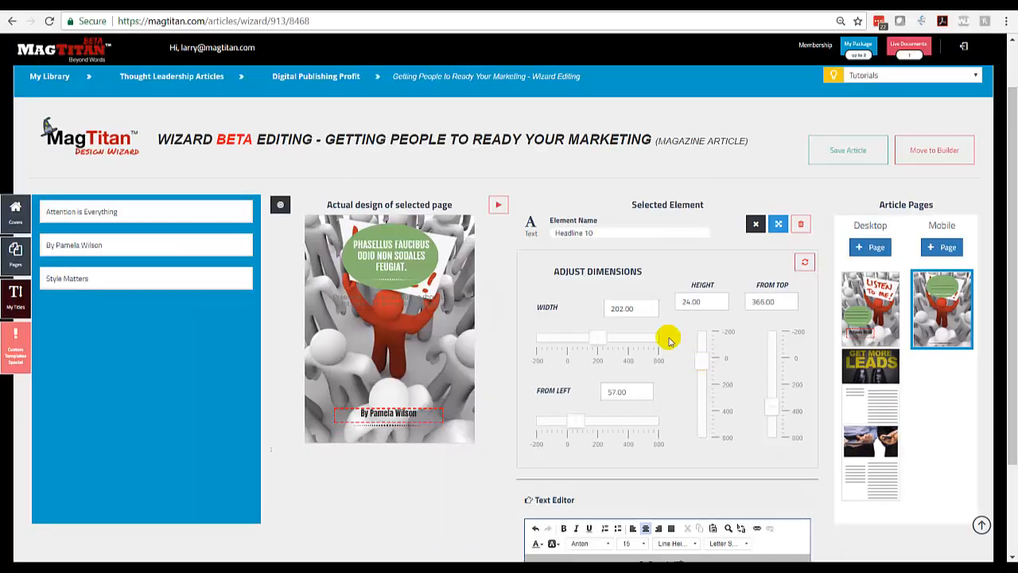
# - Replace the mobile cover's gray placeholder subheadline with the saved title "Attention is Everything"
pyautogui.click(396, 304)
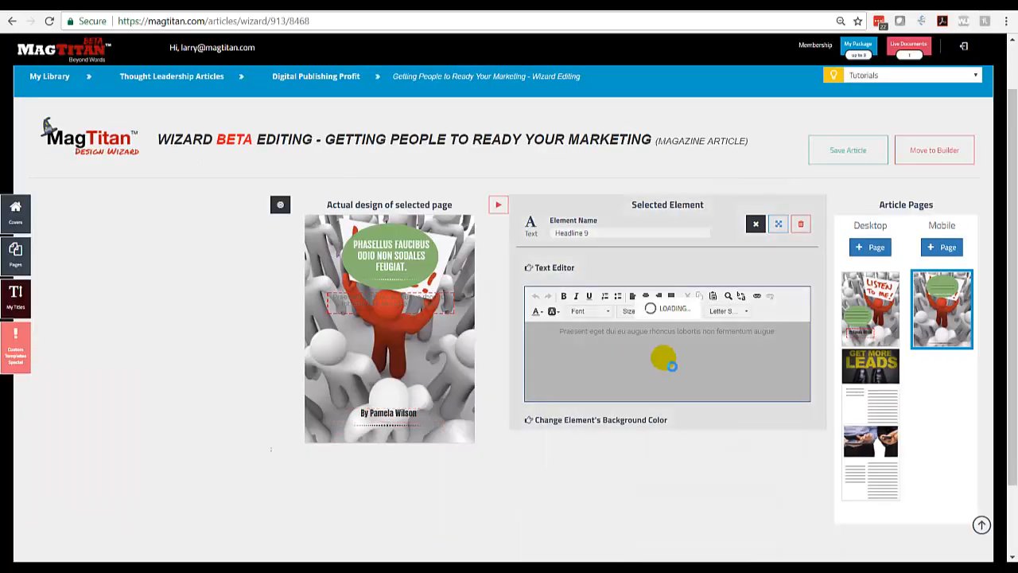
pyautogui.click(20, 306)
pyautogui.click(86, 214)
# - Make the "Attention is Everything" subheadline bold, change its text color and give it a yellow highlight
pyautogui.moveTo(602, 331); pyautogui.dragTo(528, 331)
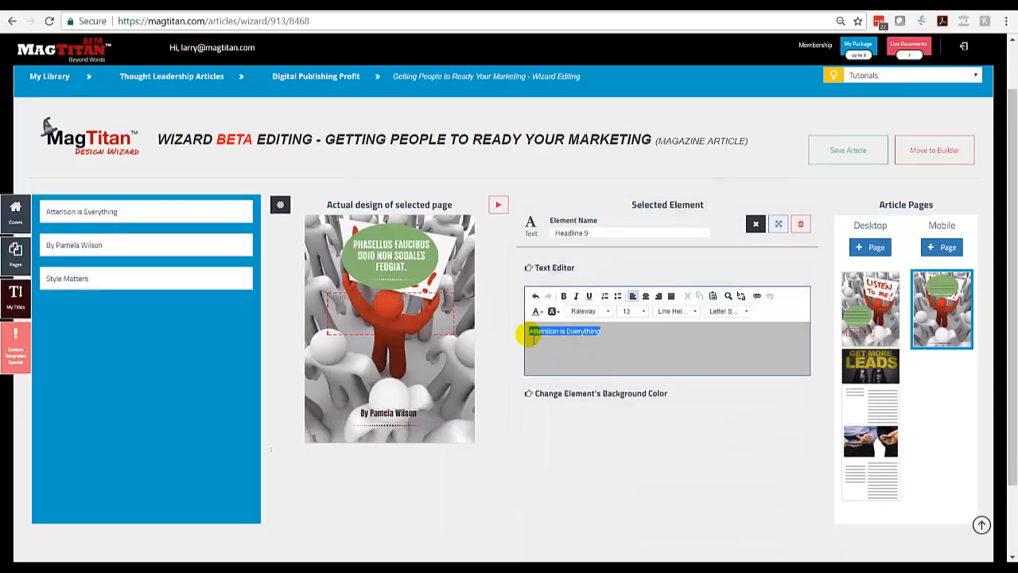
pyautogui.click(543, 311)
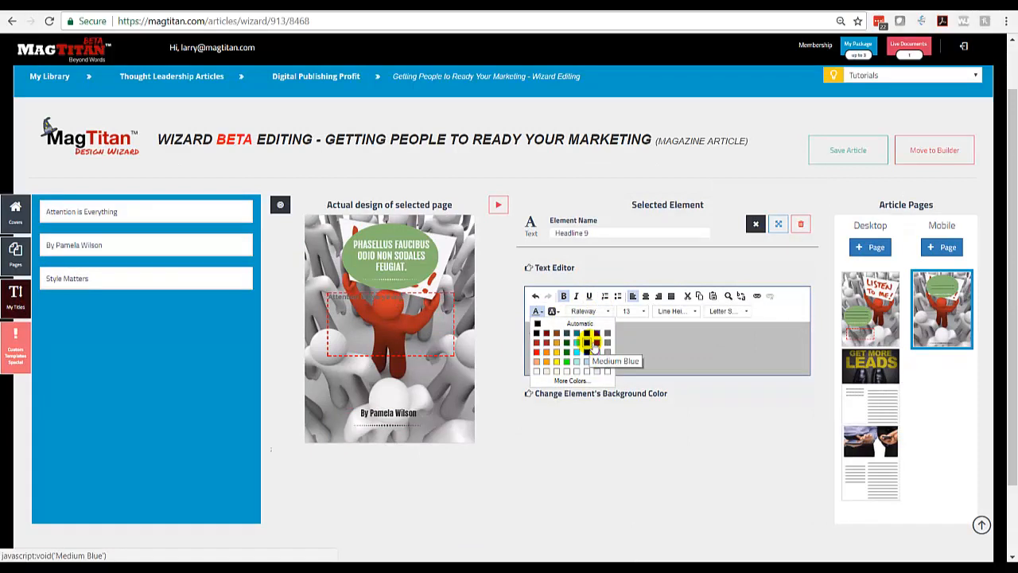
pyautogui.click(583, 349)
pyautogui.click(552, 311)
pyautogui.click(575, 355)
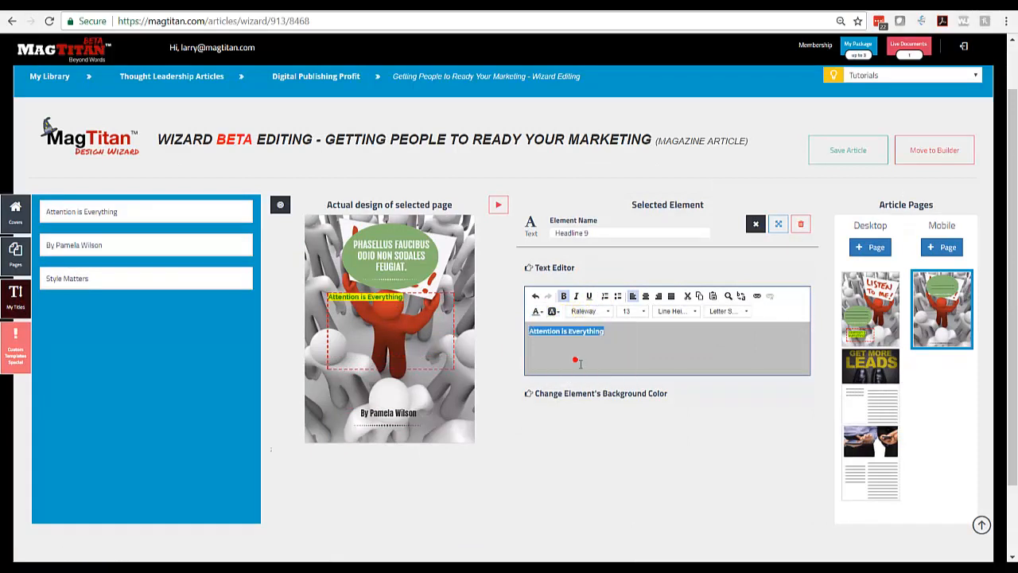
# - Center the highlighted subheadline and move it down to 344 from the top, just above the byline
pyautogui.click(645, 299)
pyautogui.click(778, 224)
pyautogui.moveTo(770, 375); pyautogui.dragTo(766, 400)
# - Move the green oval and its white headline down below the sign, placing the headline 250 from the top
pyautogui.click(404, 291)
pyautogui.click(778, 224)
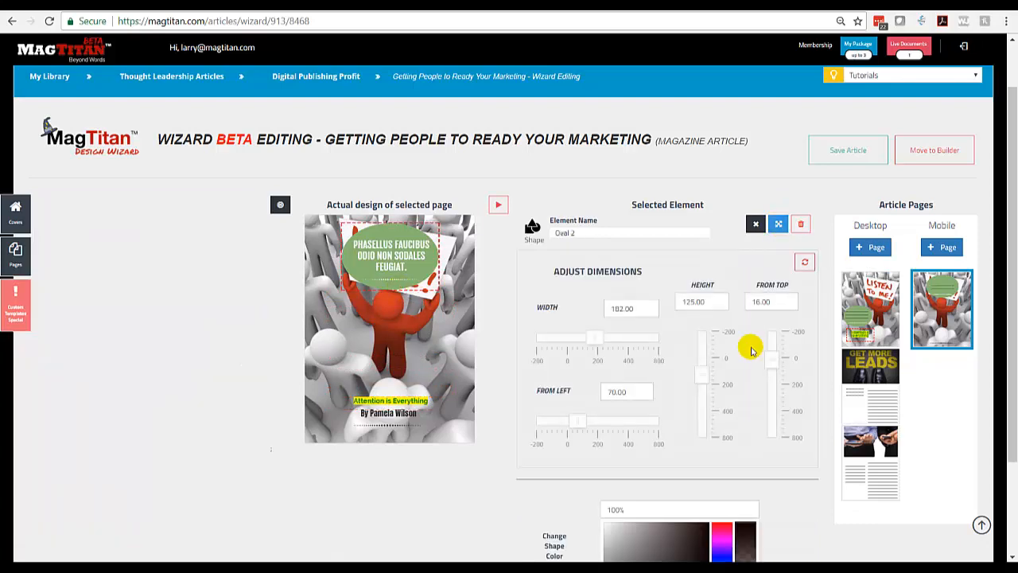
pyautogui.moveTo(770, 359); pyautogui.dragTo(706, 420)
pyautogui.click(347, 258)
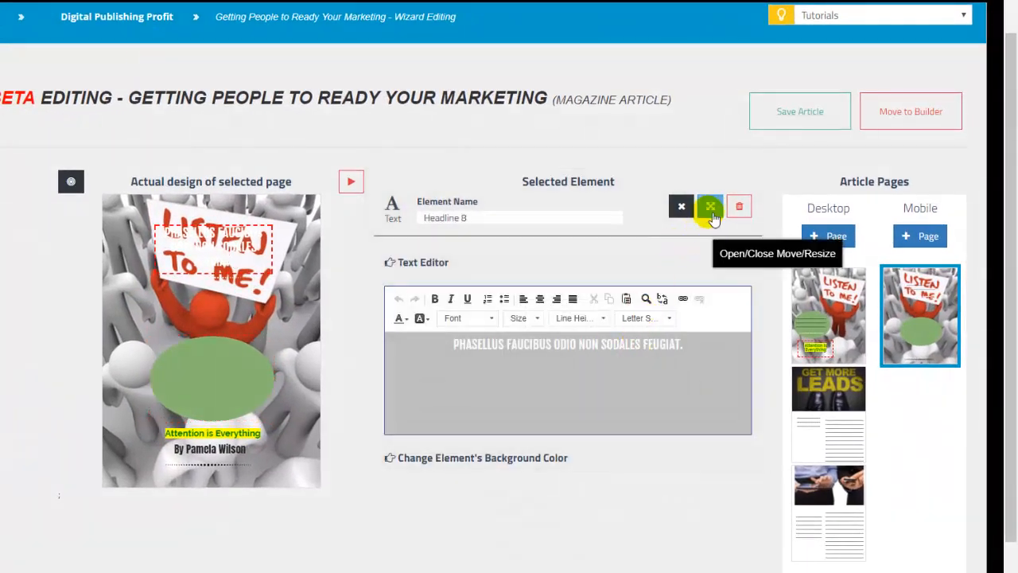
pyautogui.click(713, 215)
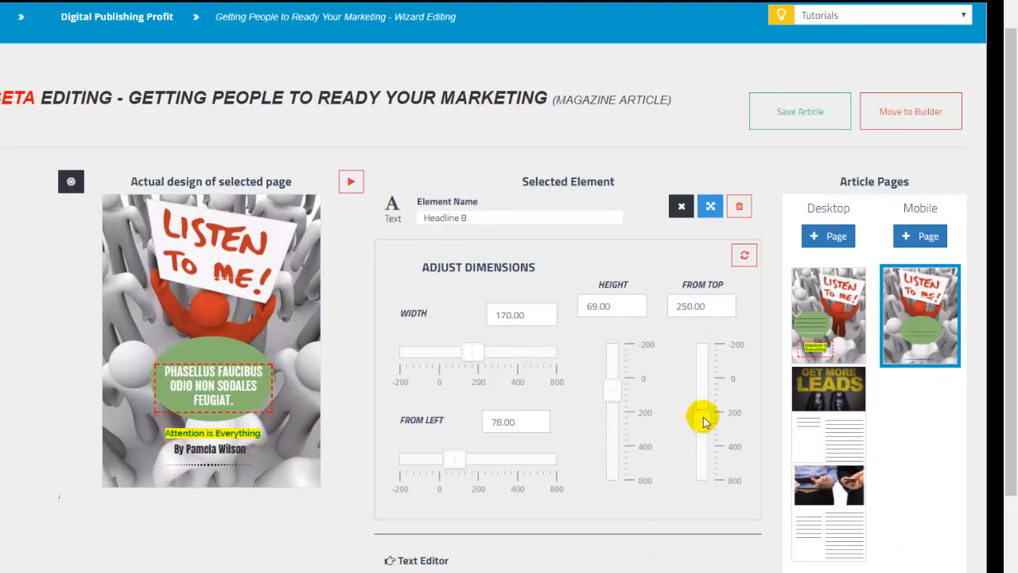
# - Replace the placeholder headline in the green oval with "GETTING PEOPLE TO READ YOUR MARKETING"
pyautogui.click(241, 380)
pyautogui.moveTo(462, 345); pyautogui.dragTo(686, 347)
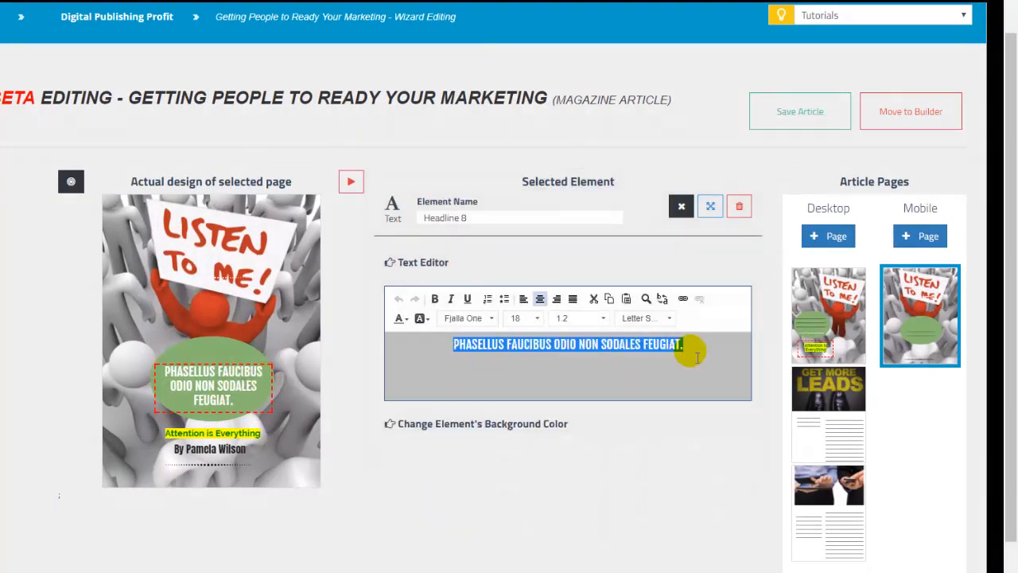
pyautogui.write('GETTING PEOPLE TO READ YOUR MARKETING')
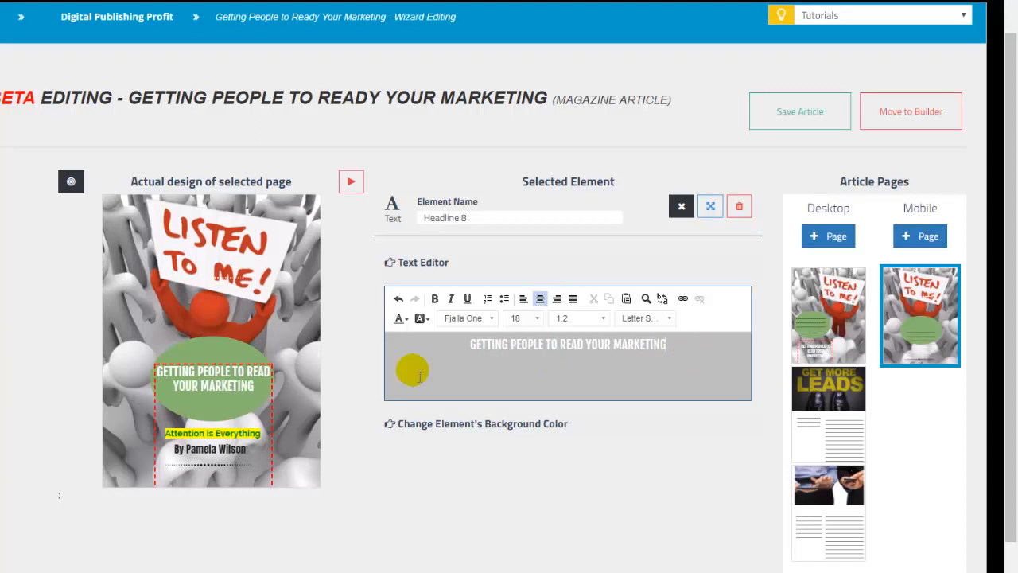
# - Reduce the oval headline's box height to 69, keeping it 250 from the top
pyautogui.click(710, 206)
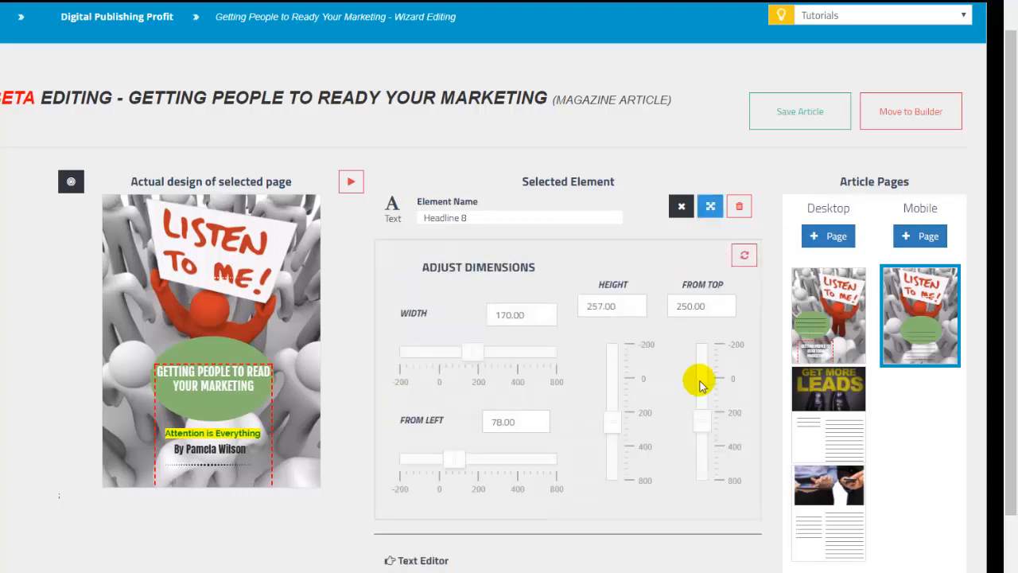
pyautogui.moveTo(697, 380); pyautogui.dragTo(700, 416)
pyautogui.moveTo(624, 430); pyautogui.dragTo(613, 400)
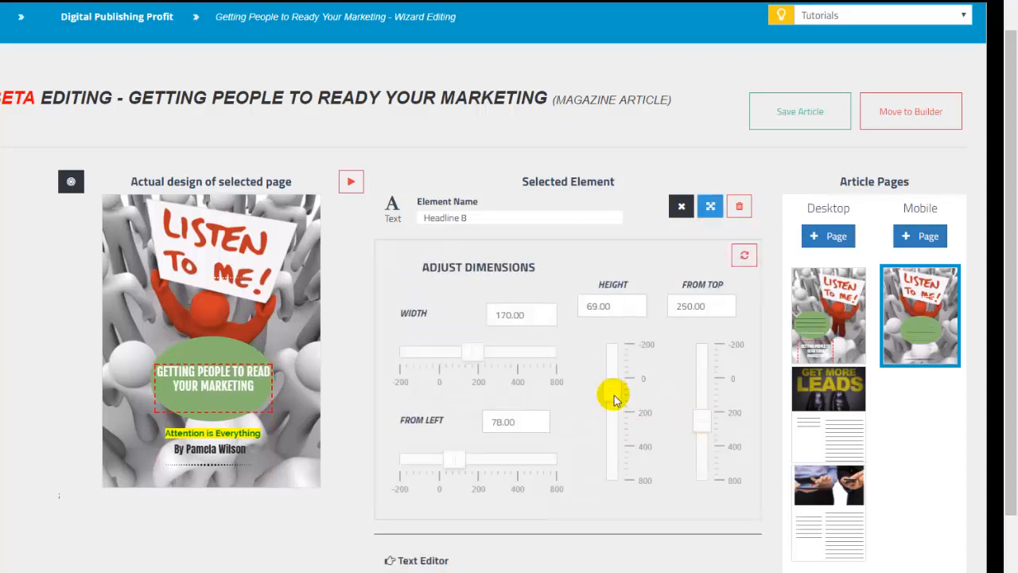
# - Move the dotted line down into the green oval, 302 from the top, and save the article
pyautogui.click(225, 280)
pyautogui.click(710, 206)
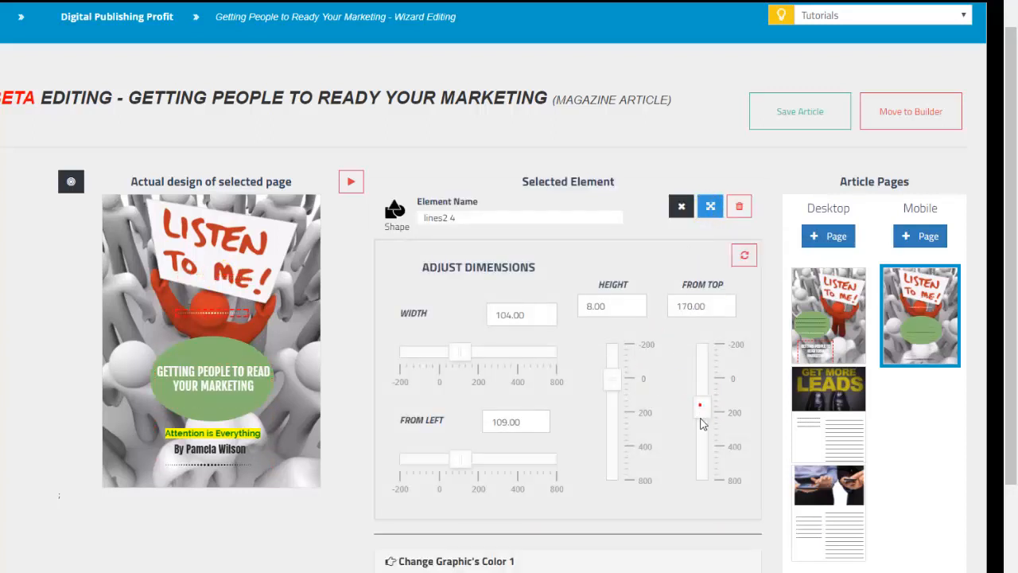
pyautogui.click(792, 111)
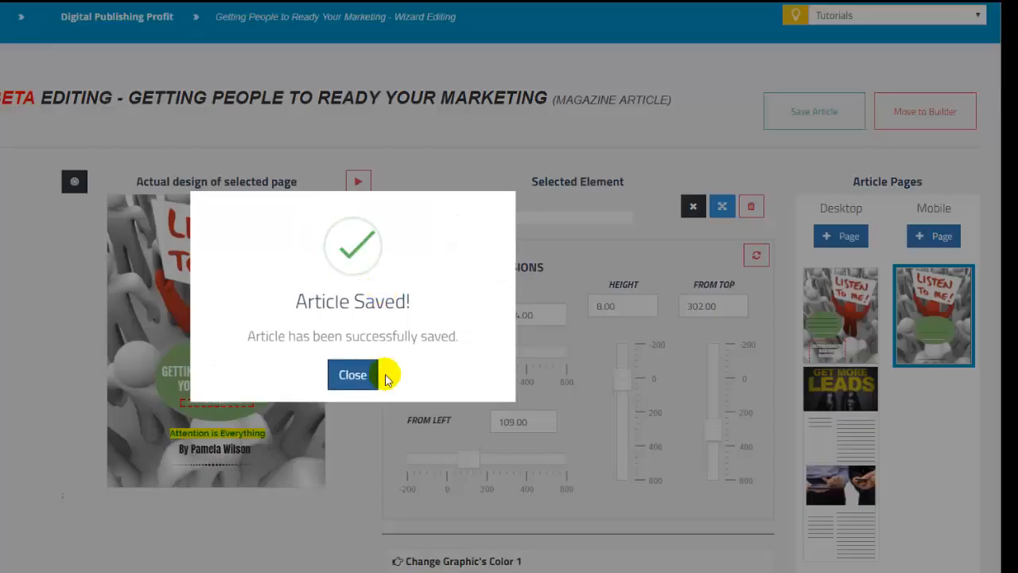
pyautogui.click(356, 374)
# - Move the author byline and the yellow "Attention is Everything" line to the mobile cover's lower left, setting the latter 162.96 wide, 380 from the top
pyautogui.moveTo(773, 409); pyautogui.dragTo(773, 416)
pyautogui.moveTo(578, 419); pyautogui.dragTo(563, 423)
pyautogui.click(438, 400)
pyautogui.click(779, 223)
pyautogui.moveTo(602, 338); pyautogui.dragTo(582, 338)
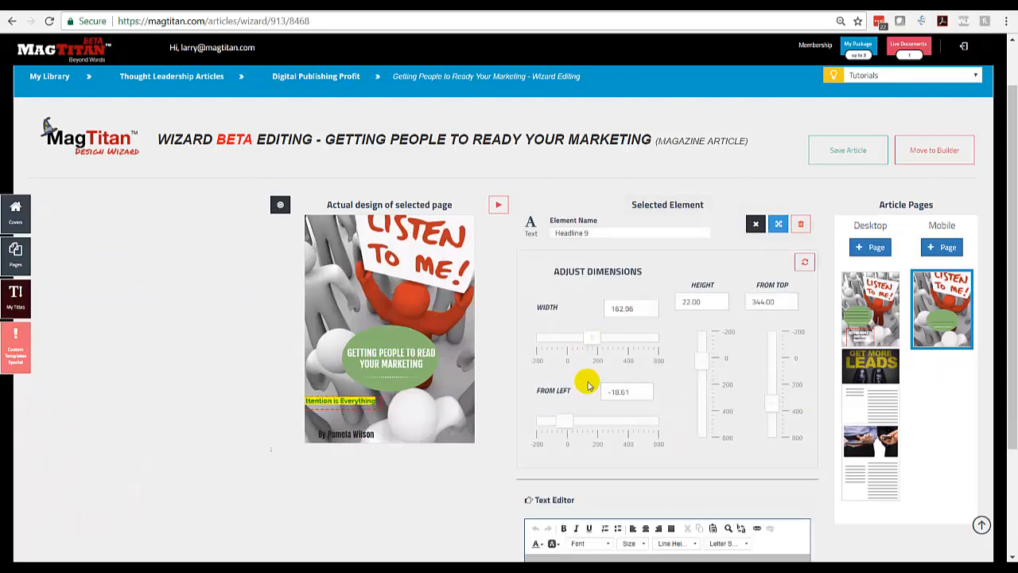
pyautogui.moveTo(774, 397); pyautogui.dragTo(775, 404)
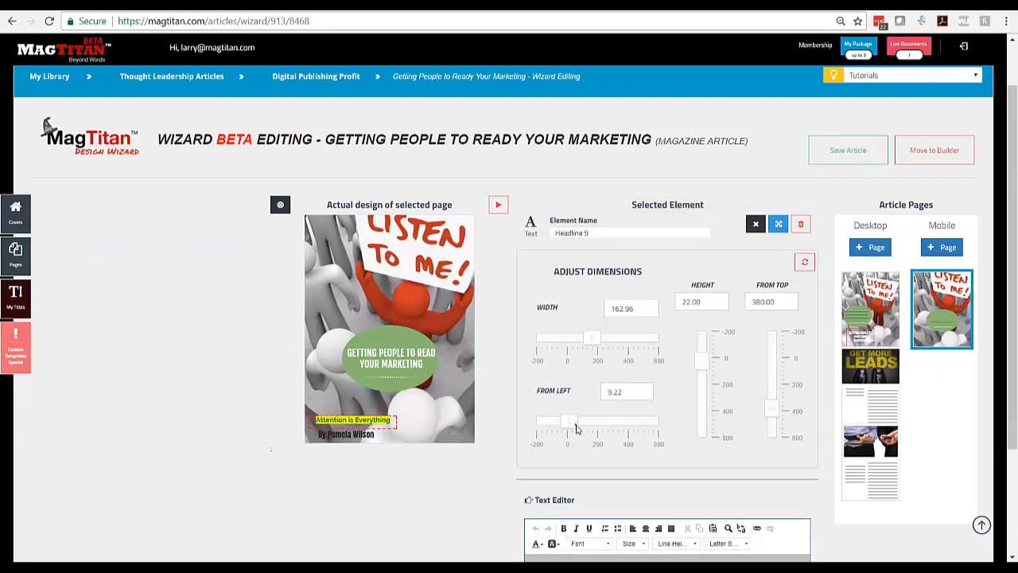
# - Move the green oval to the mobile cover's left edge and reposition the dotted line inside its lower part
pyautogui.click(402, 375)
pyautogui.click(779, 224)
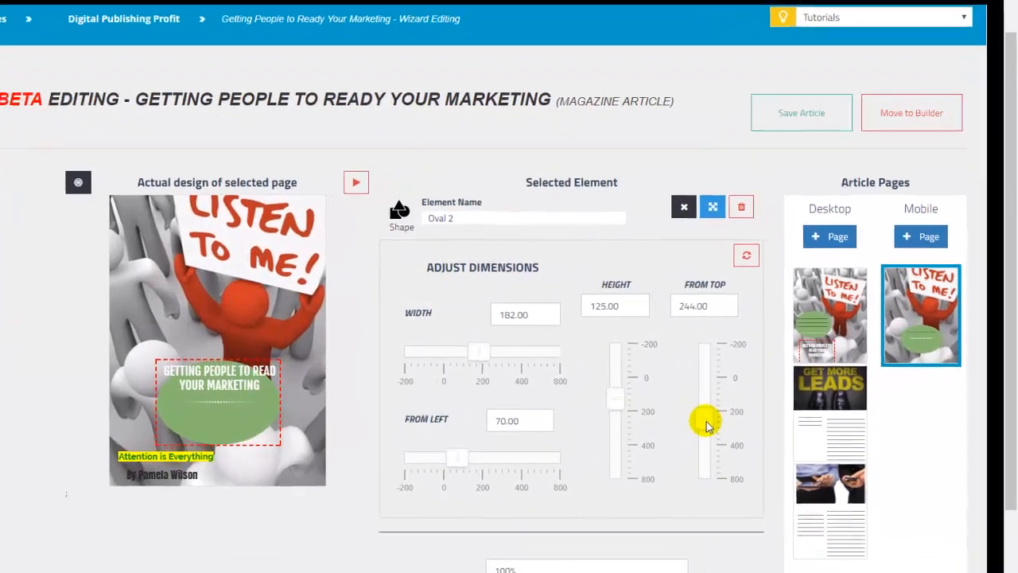
pyautogui.moveTo(457, 456); pyautogui.dragTo(427, 462)
pyautogui.click(223, 398)
pyautogui.click(703, 208)
pyautogui.click(191, 408)
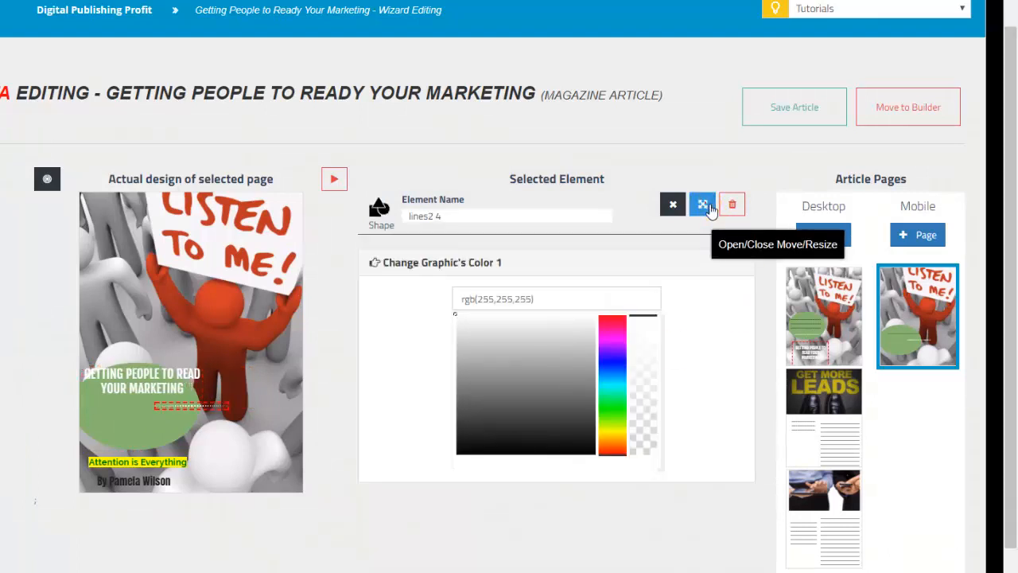
pyautogui.click(703, 205)
pyautogui.moveTo(696, 434); pyautogui.dragTo(696, 440)
pyautogui.moveTo(447, 463); pyautogui.dragTo(432, 464)
# - Fit the white headline in the oval at width 145.65, 4.96 from the left and 274 from the top, and save the article
pyautogui.click(158, 397)
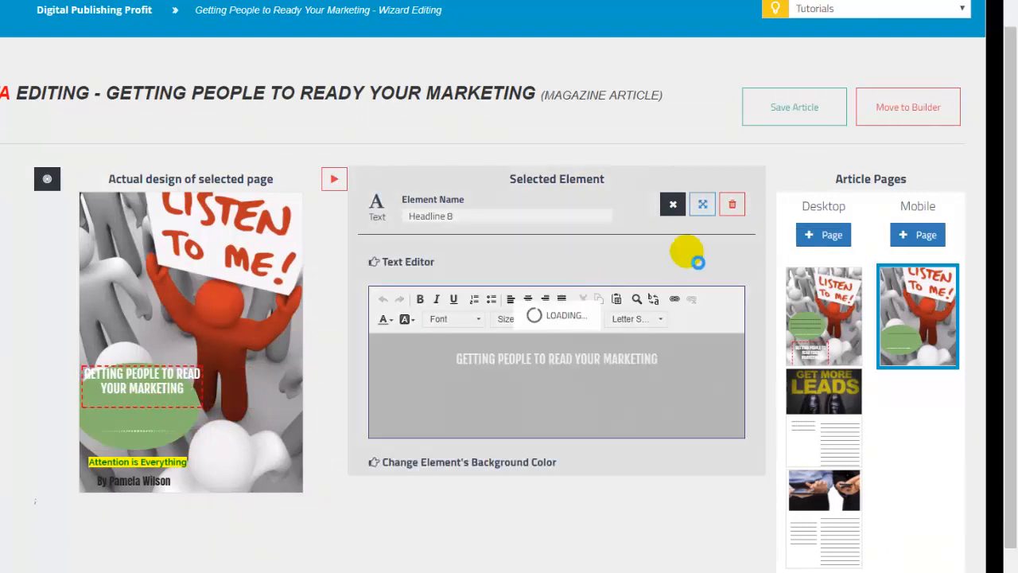
pyautogui.click(703, 205)
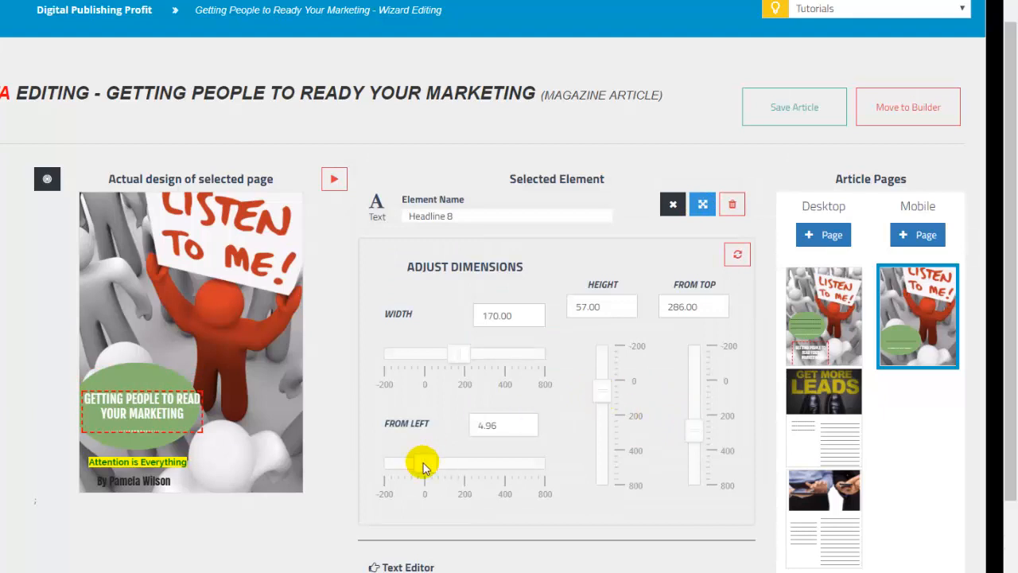
pyautogui.moveTo(457, 356); pyautogui.dragTo(454, 356)
pyautogui.moveTo(687, 418); pyautogui.dragTo(689, 429)
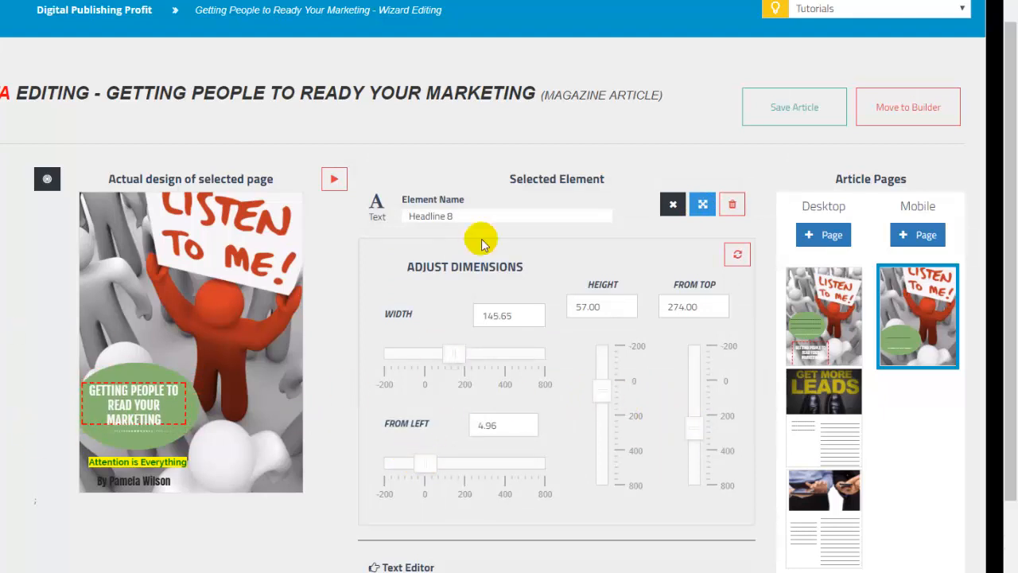
pyautogui.click(335, 179)
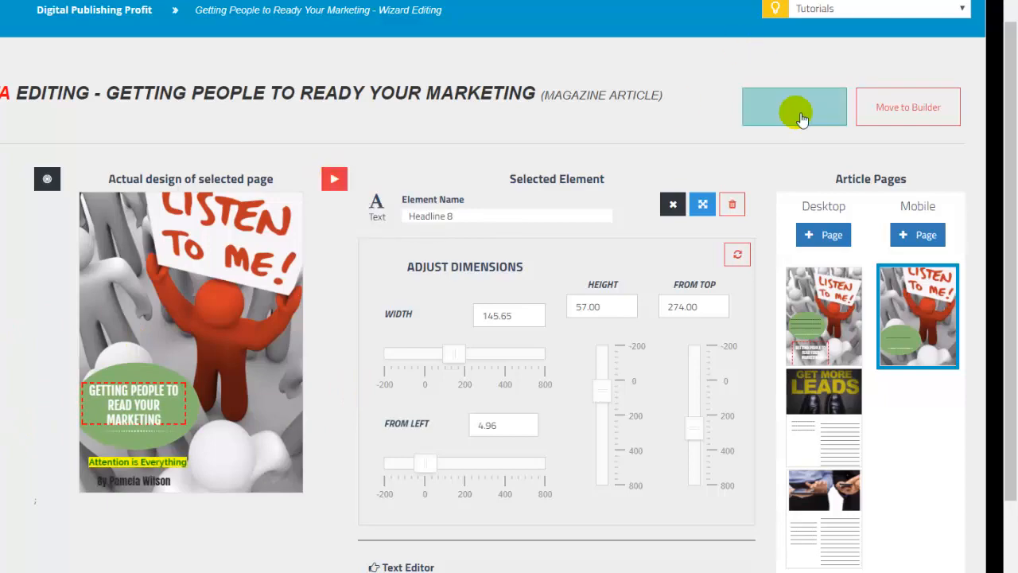
pyautogui.click(793, 107)
pyautogui.click(326, 379)
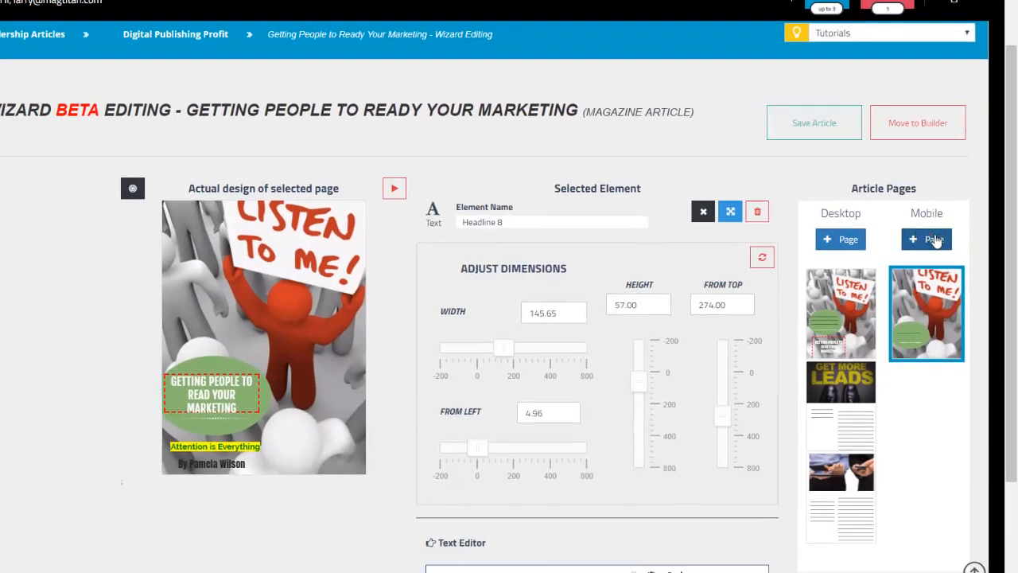
# - Add a second mobile page using the editorial layout with the dartboard photo above two text columns
pyautogui.click(25, 263)
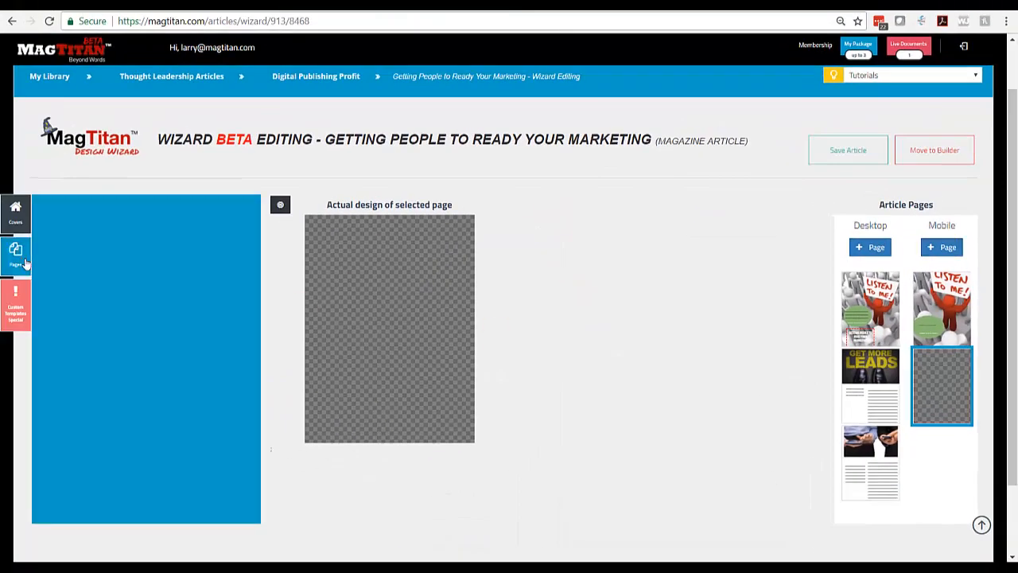
pyautogui.click(161, 218)
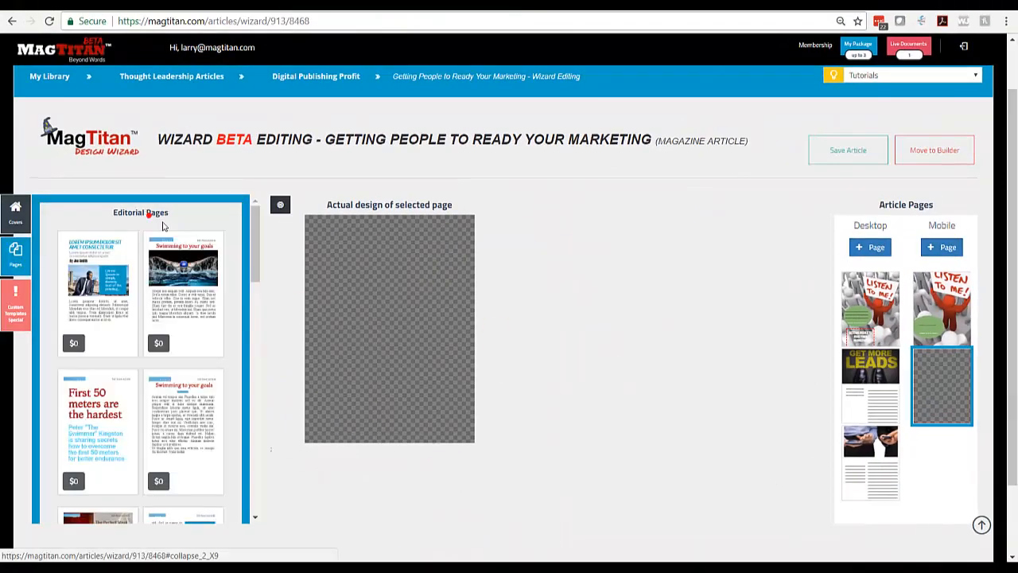
pyautogui.scroll(-15, 193, 289)
pyautogui.click(187, 275)
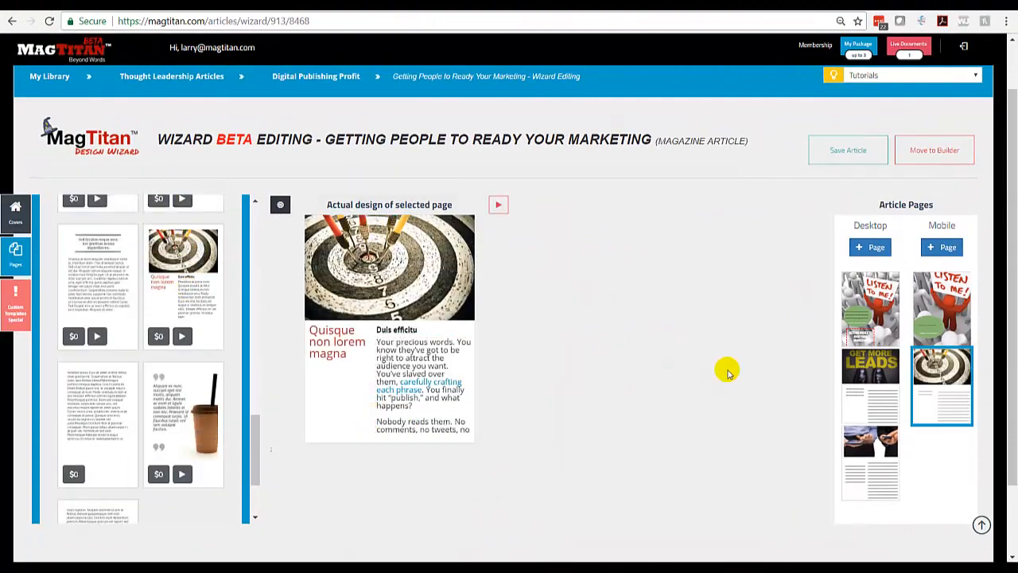
# - Replace the dartboard photo on the second mobile page with the "GET MORE LEADS" image and finalize it
pyautogui.click(412, 291)
pyautogui.click(111, 376)
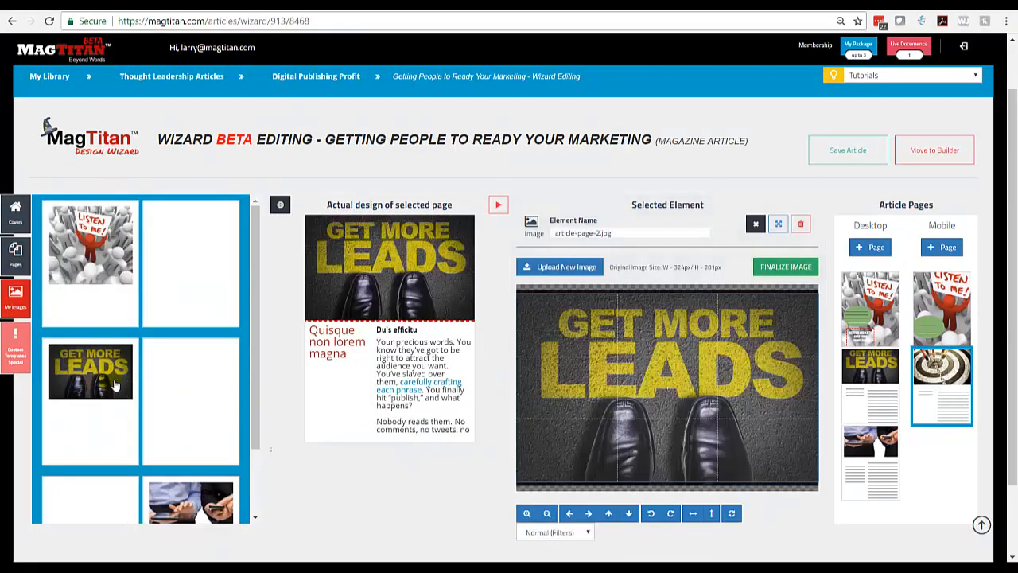
pyautogui.click(344, 349)
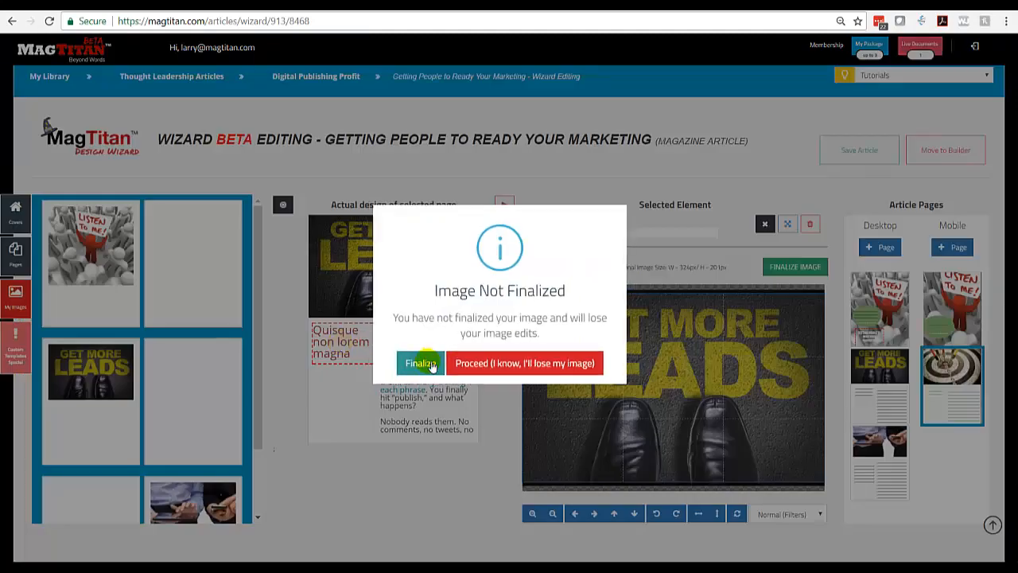
pyautogui.click(427, 363)
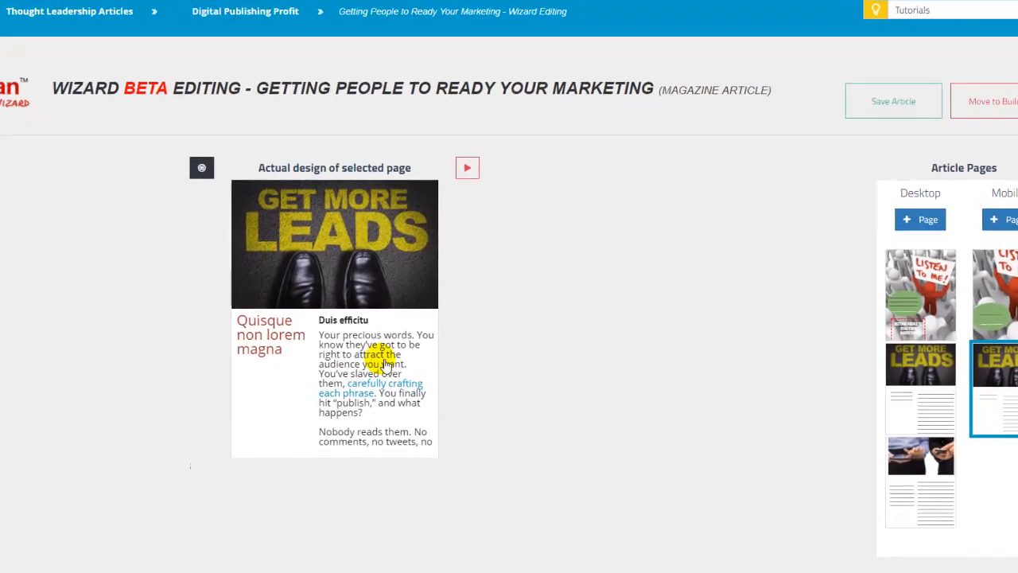
# - Replace the second mobile page's red placeholder heading with "Style Matters", place it 249 from the top, and save the article
pyautogui.click(343, 346)
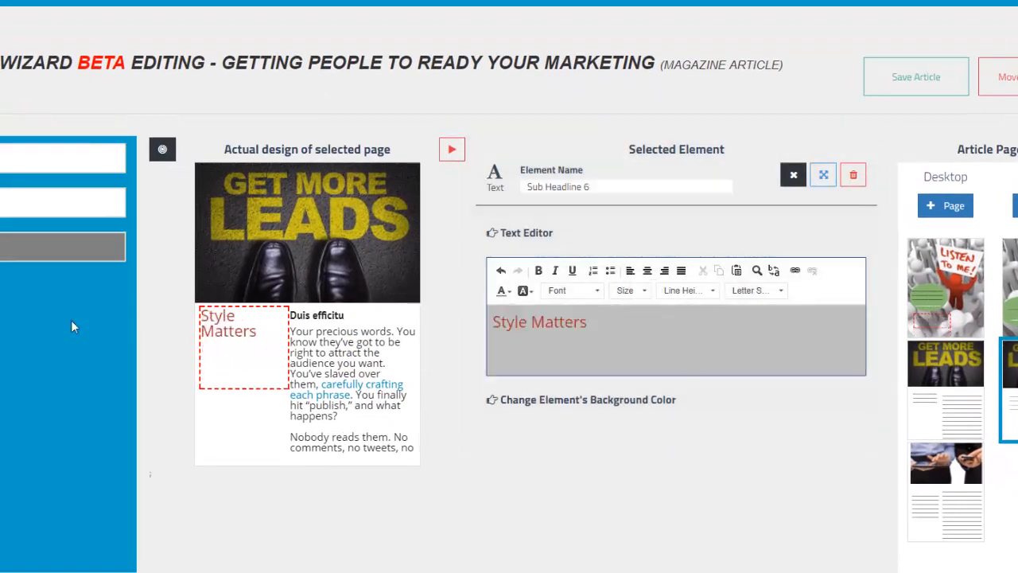
pyautogui.click(831, 178)
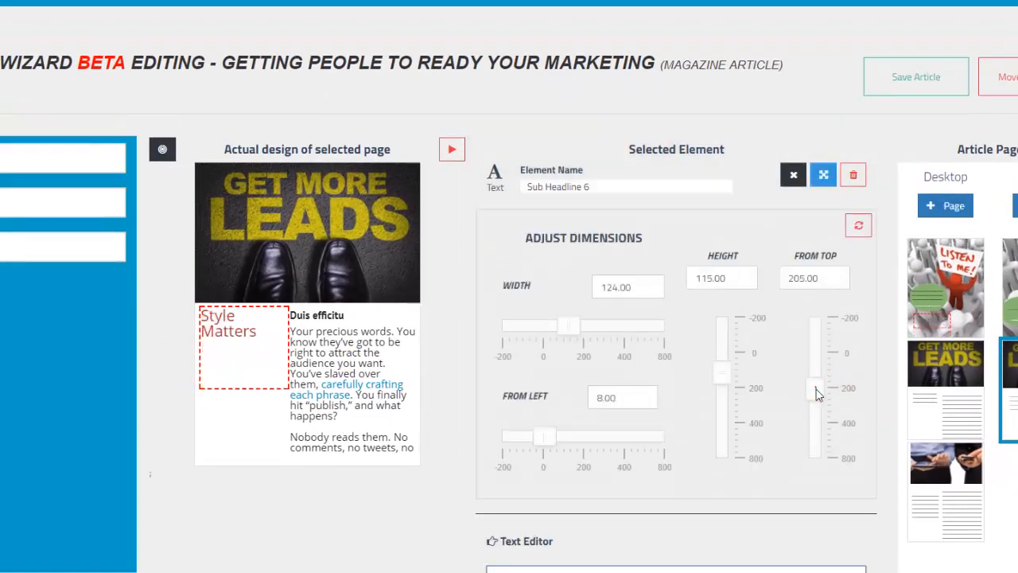
pyautogui.moveTo(817, 389); pyautogui.dragTo(817, 397)
pyautogui.click(900, 79)
pyautogui.click(487, 347)
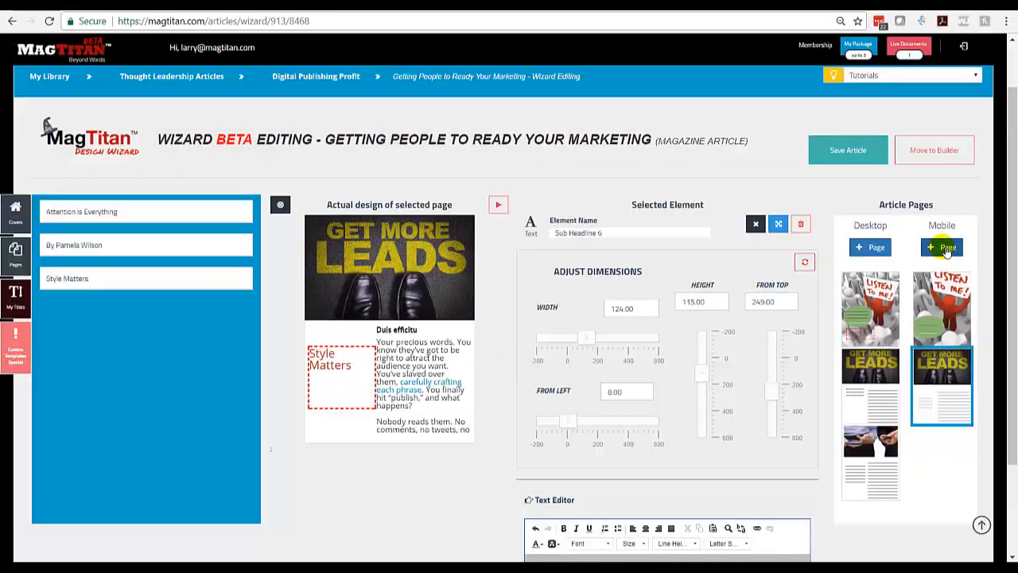
# - Add a third mobile page with the dartboard layout and delete its "Duis efficitu" subheading
pyautogui.click(20, 243)
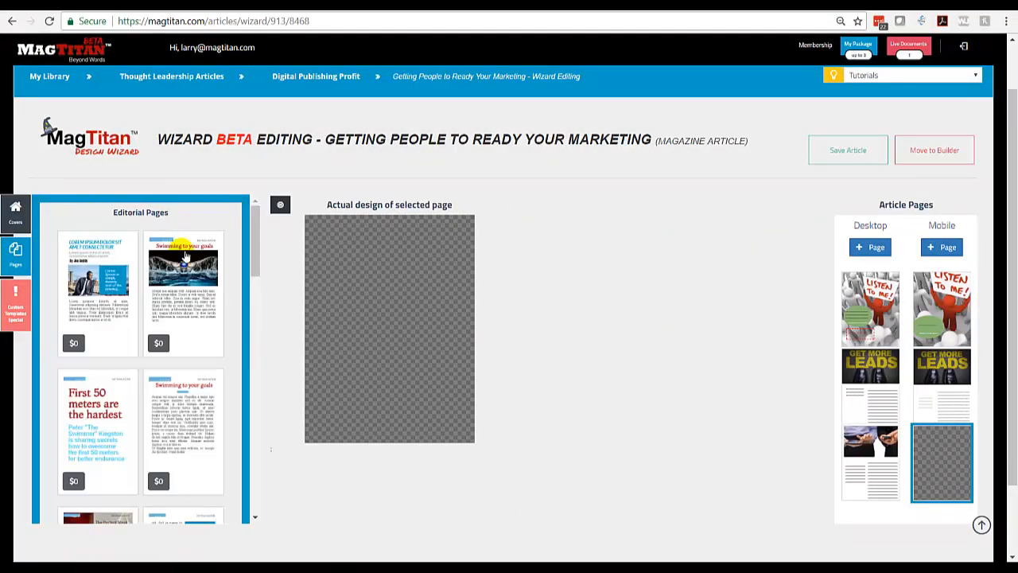
pyautogui.scroll(-5, 139, 358)
pyautogui.moveTo(182, 342); pyautogui.dragTo(346, 350)
pyautogui.click(396, 329)
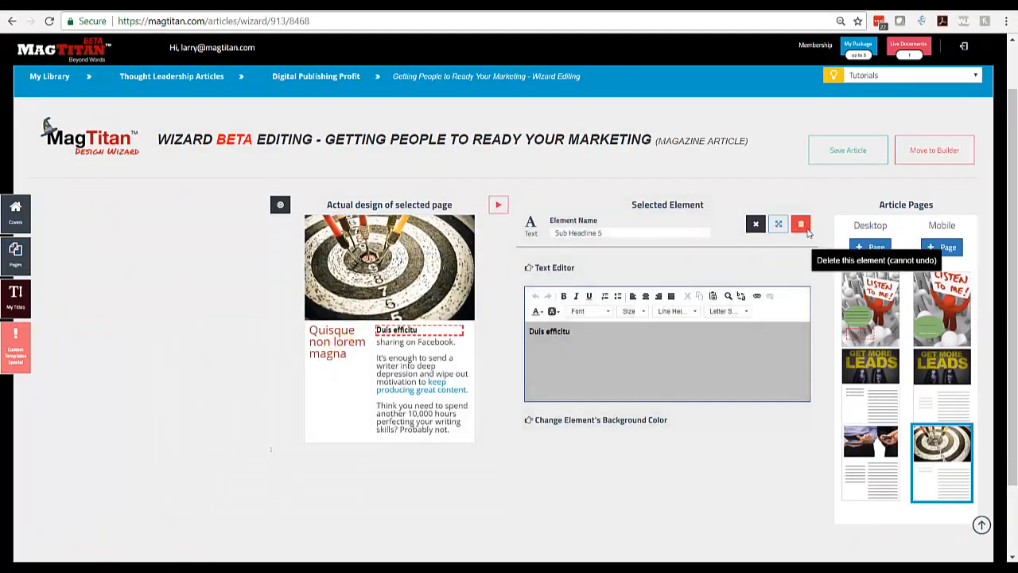
pyautogui.click(800, 223)
pyautogui.click(475, 355)
# - Replace the third mobile page's red placeholder heading with "Attention is Everything" and move it lower beside the body text
pyautogui.click(338, 342)
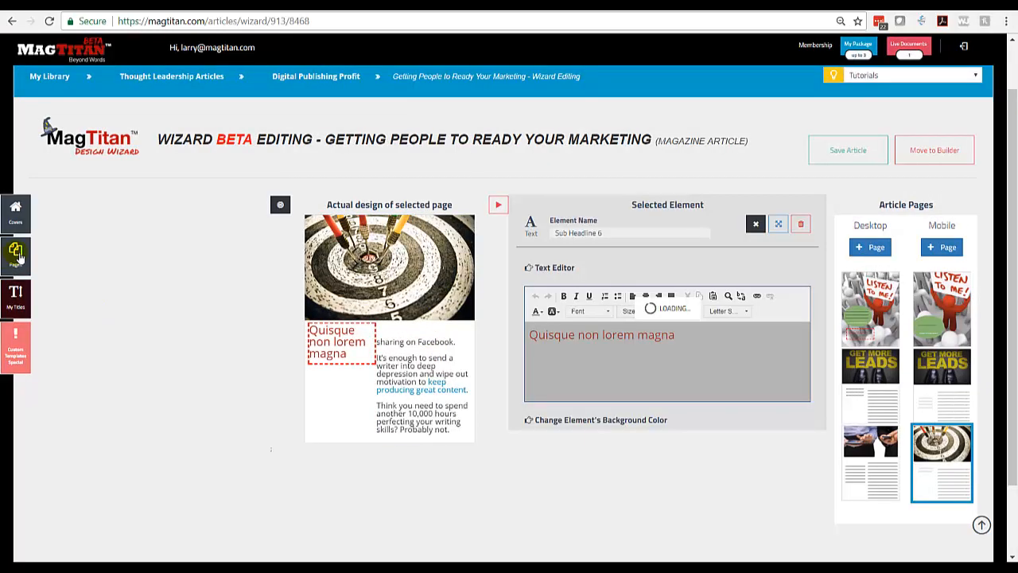
pyautogui.click(16, 296)
pyautogui.click(106, 217)
pyautogui.click(779, 225)
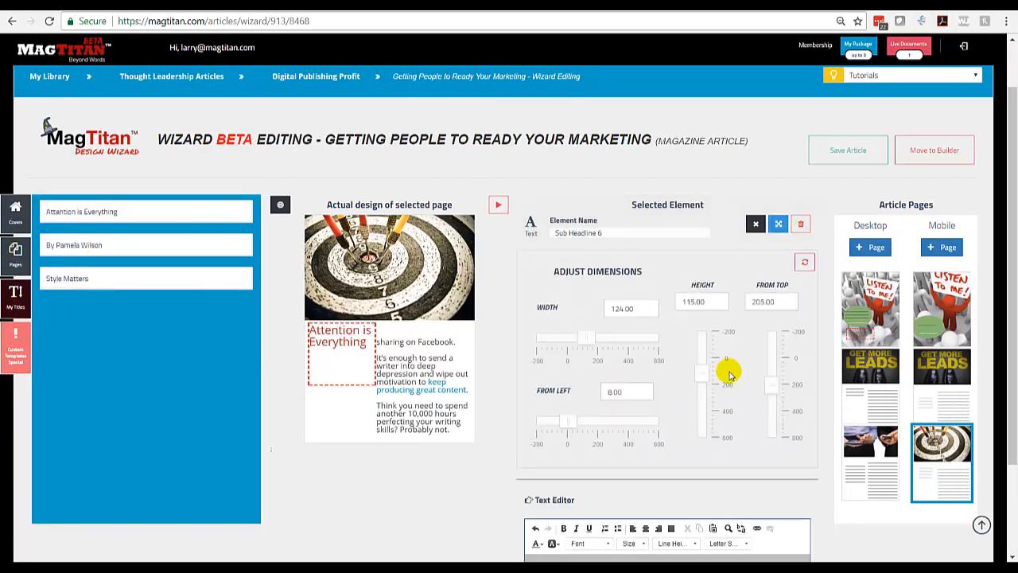
pyautogui.moveTo(342, 344); pyautogui.dragTo(342, 371)
# - Set the third mobile page's running text box to height 219 and 196 from the top, and reflow the text
pyautogui.click(440, 412)
pyautogui.click(778, 224)
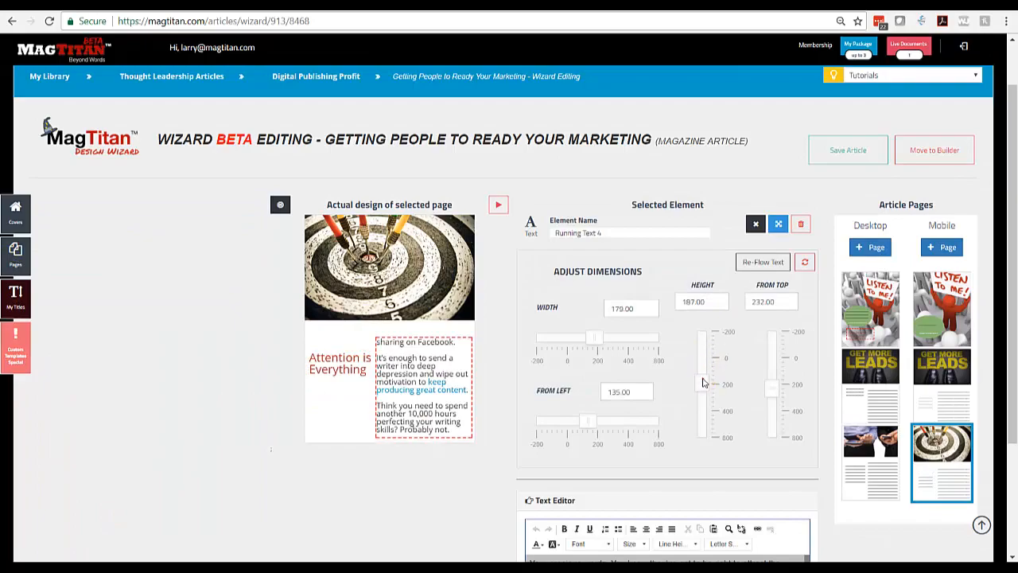
pyautogui.moveTo(770, 389); pyautogui.dragTo(770, 385)
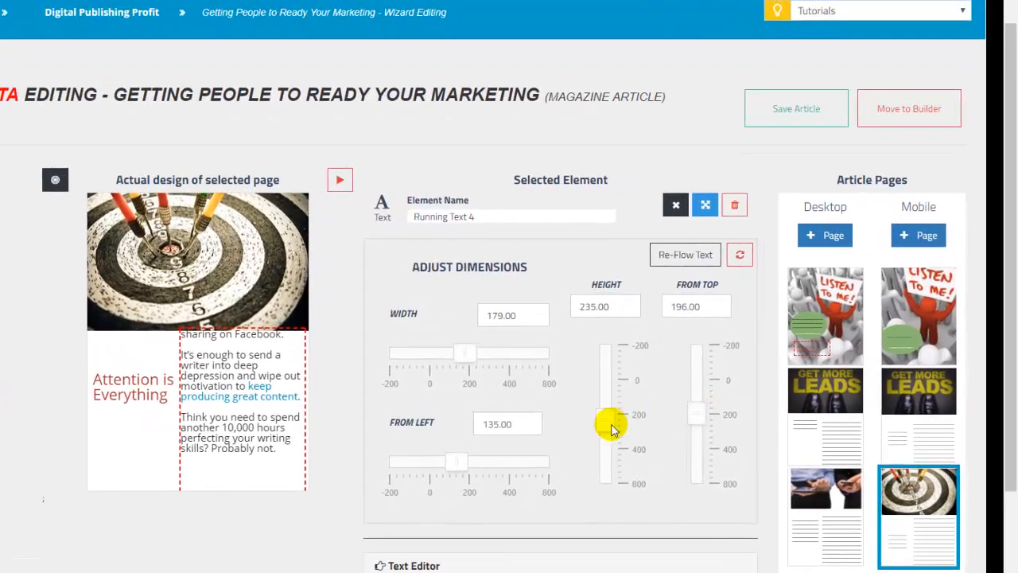
pyautogui.moveTo(706, 392); pyautogui.dragTo(706, 390)
pyautogui.click(663, 254)
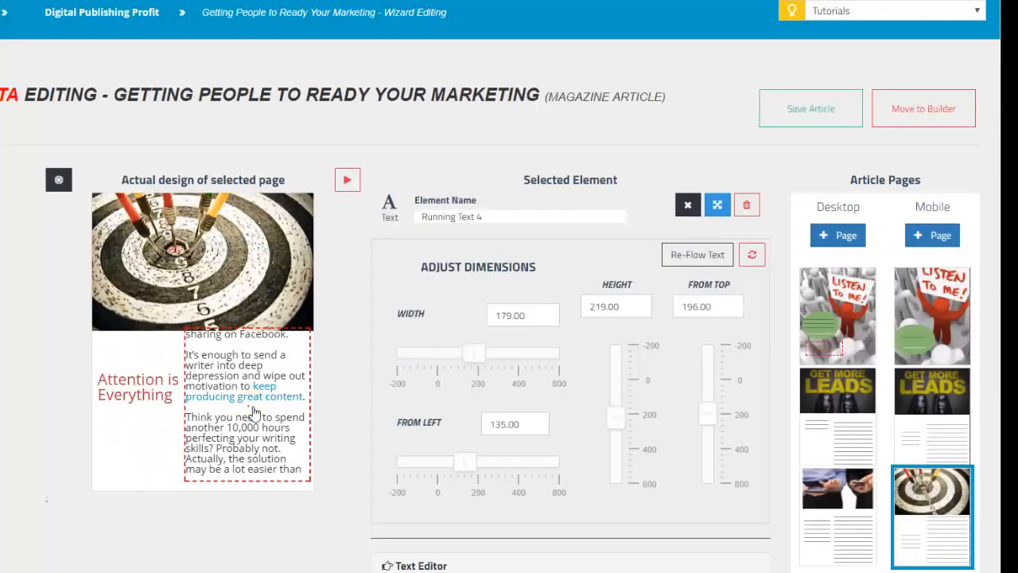
# - Replace the third mobile page's dartboard photo with the image of hands using a tablet and phone, and finalize it
pyautogui.click(716, 205)
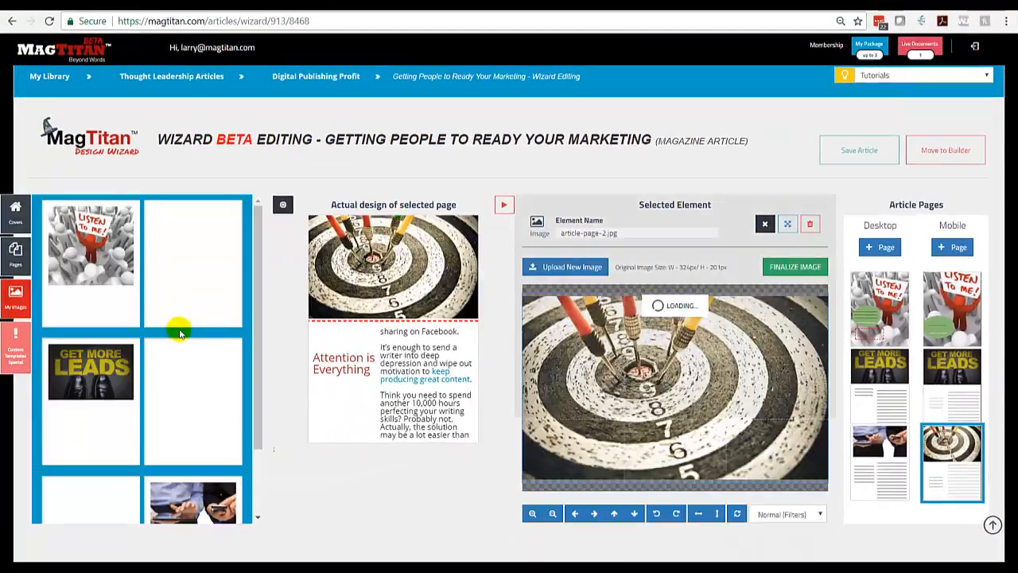
pyautogui.click(782, 268)
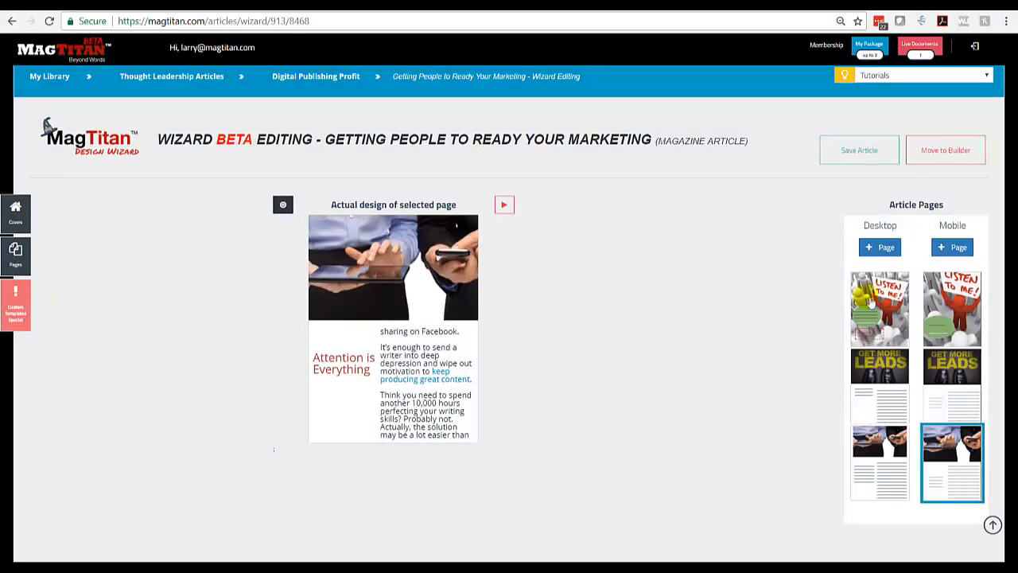
# - Add a fourth mobile page using the editorial layout with full-page text on a pale green background
pyautogui.click(20, 265)
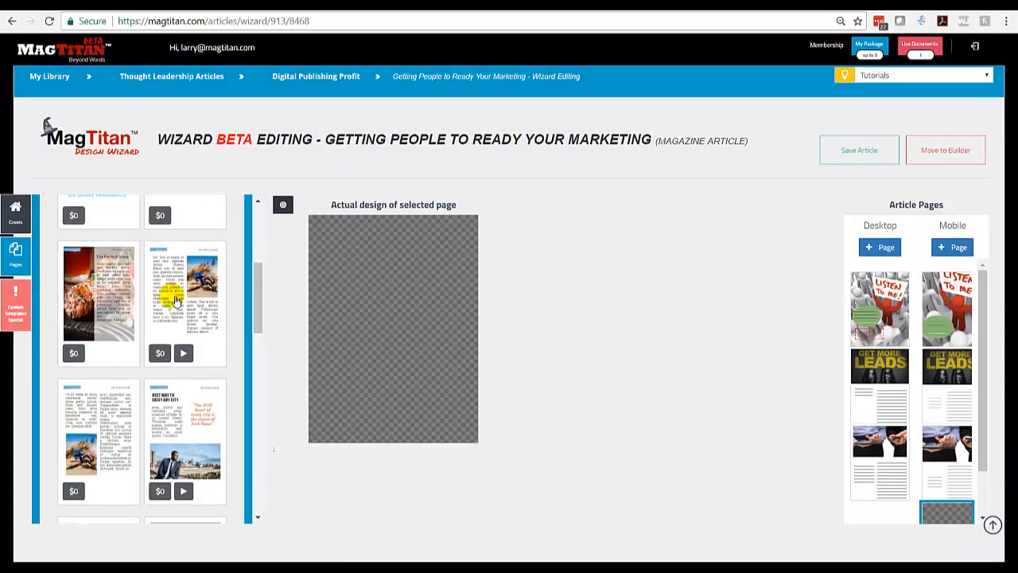
pyautogui.scroll(-5, 151, 358)
pyautogui.click(91, 341)
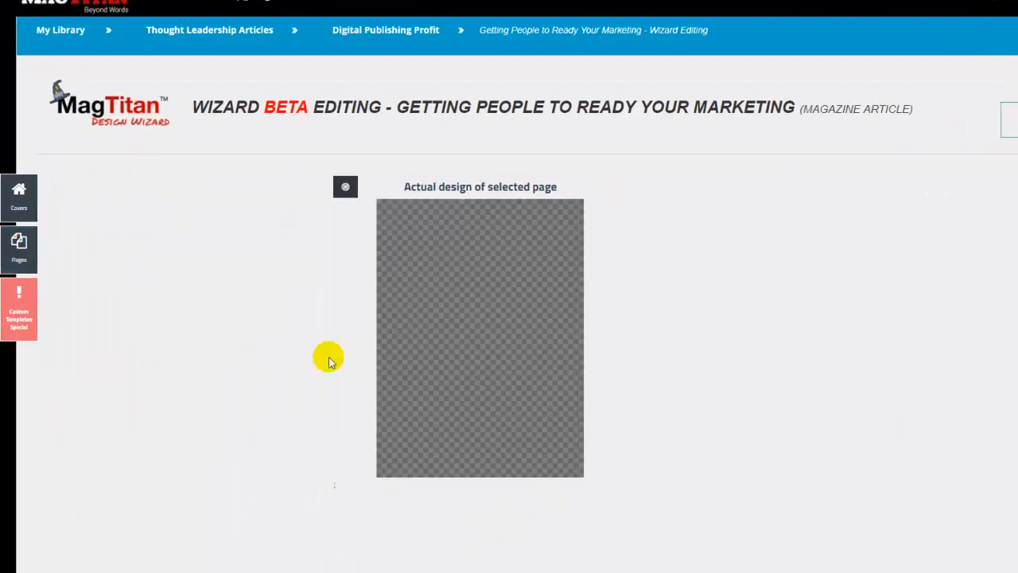
pyautogui.click(20, 253)
pyautogui.scroll(-3, 163, 382)
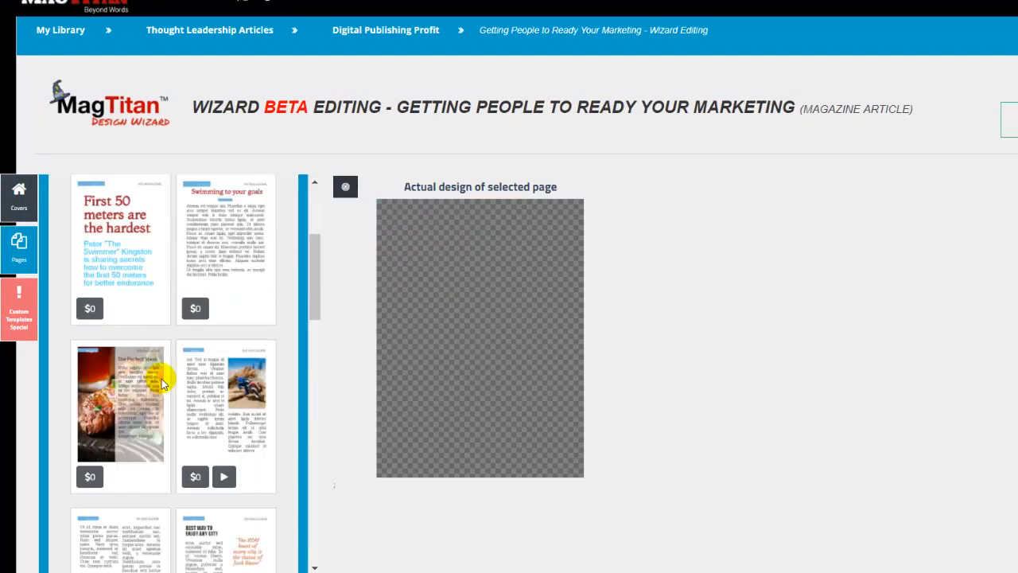
pyautogui.scroll(-5, 166, 382)
pyautogui.click(164, 379)
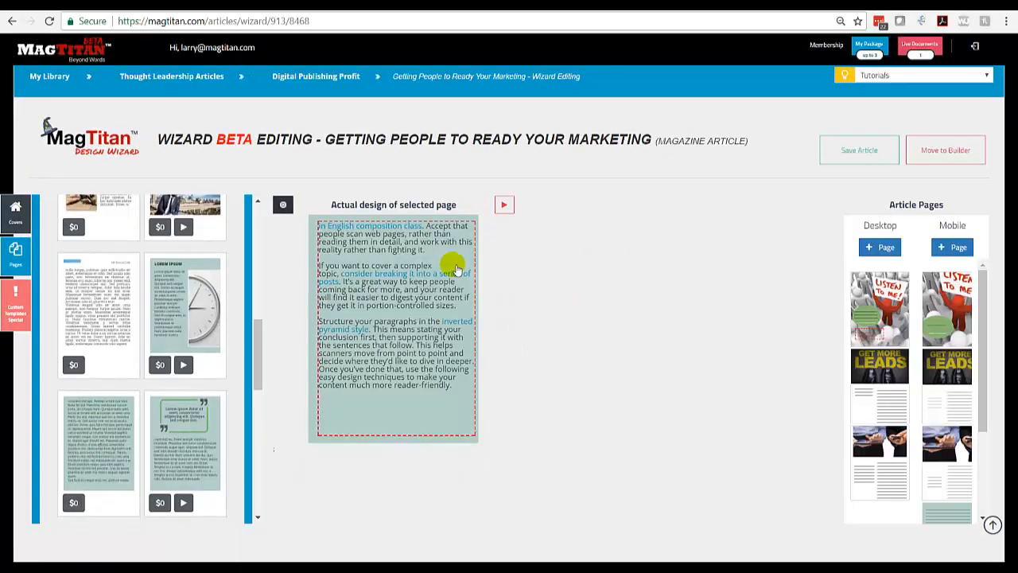
# - Set the fourth mobile page's running text box to height 362 and 41 from the top, and save the article
pyautogui.click(498, 445)
pyautogui.click(788, 224)
pyautogui.moveTo(782, 360); pyautogui.dragTo(780, 365)
pyautogui.moveTo(714, 419); pyautogui.dragTo(713, 408)
pyautogui.click(864, 145)
pyautogui.click(497, 353)
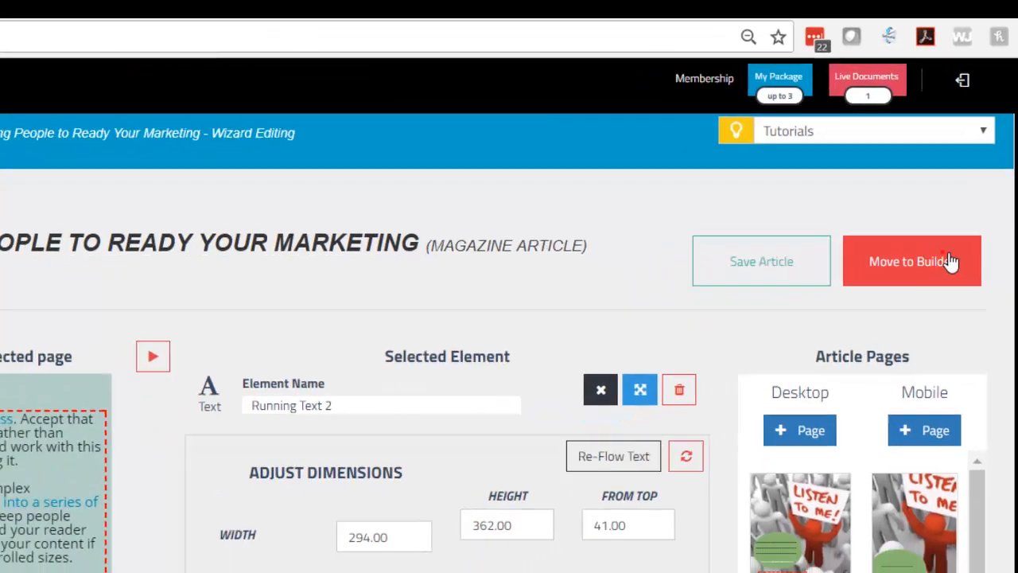
# - Move the article to the Builder, saving the work once more before converting it
pyautogui.click(906, 276)
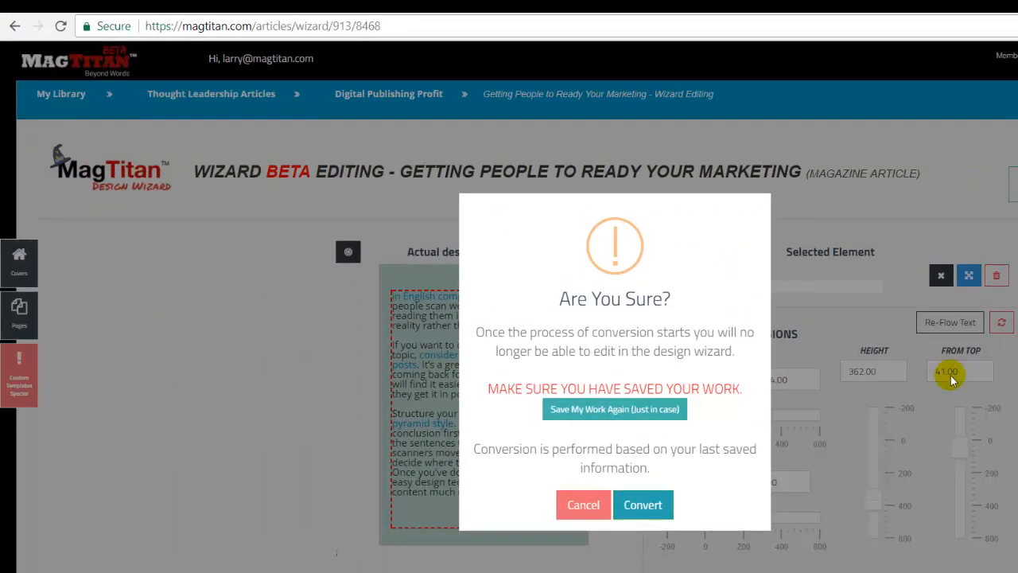
pyautogui.click(608, 410)
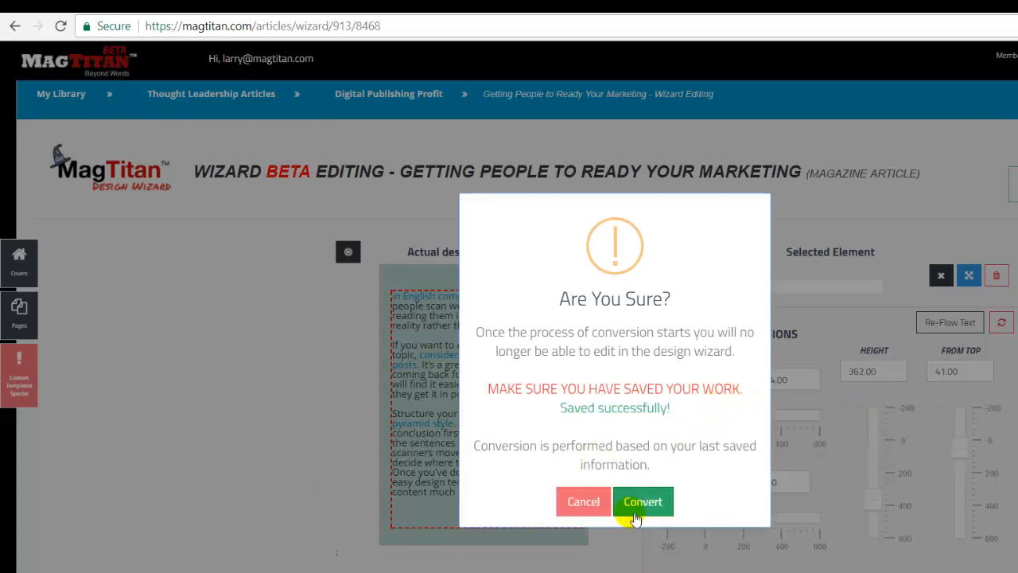
pyautogui.click(659, 501)
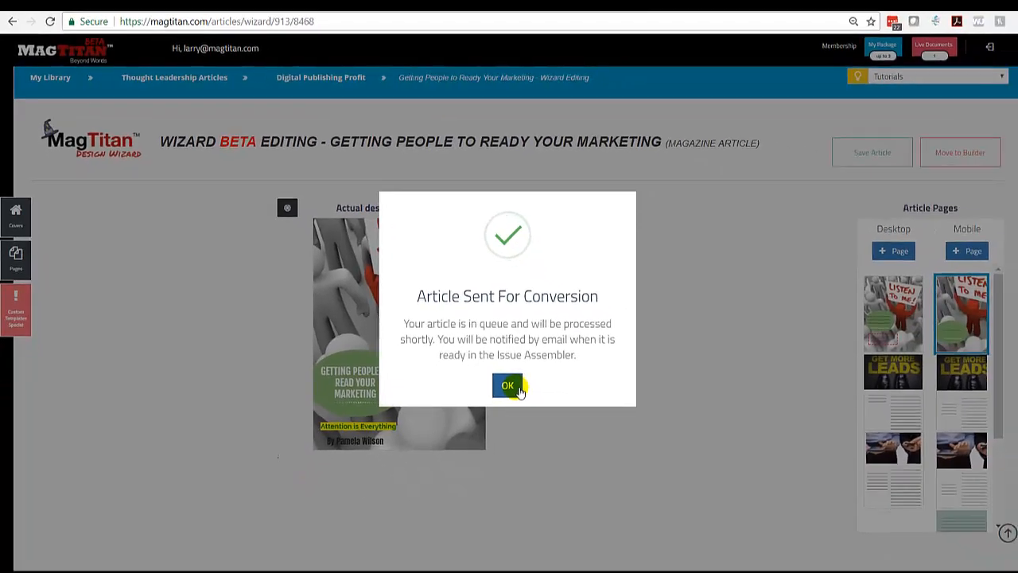
# - Add the article "Getting People to Ready Your Marketing" to the document's article line-up and update the line-up
pyautogui.click(517, 390)
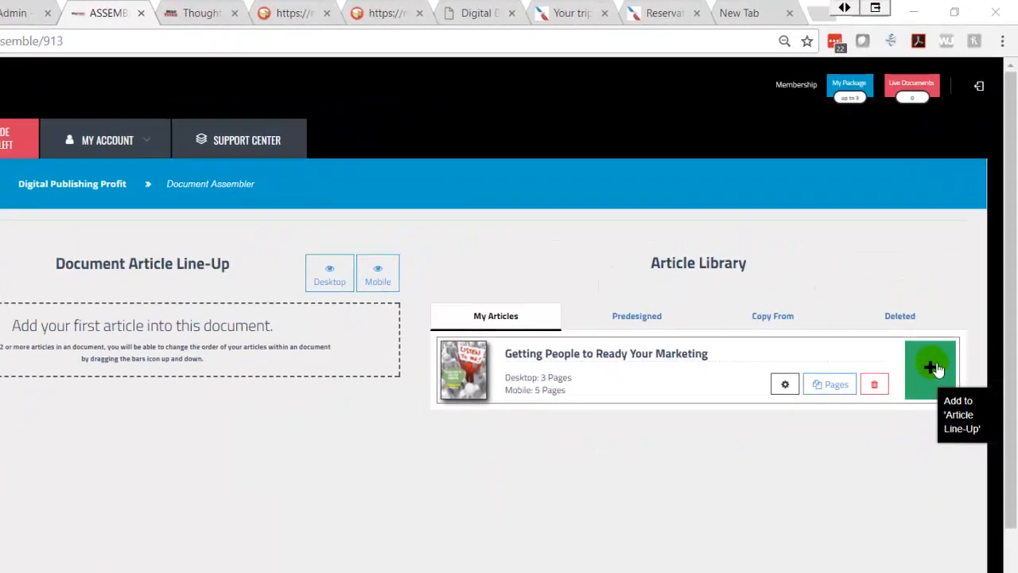
pyautogui.click(943, 320)
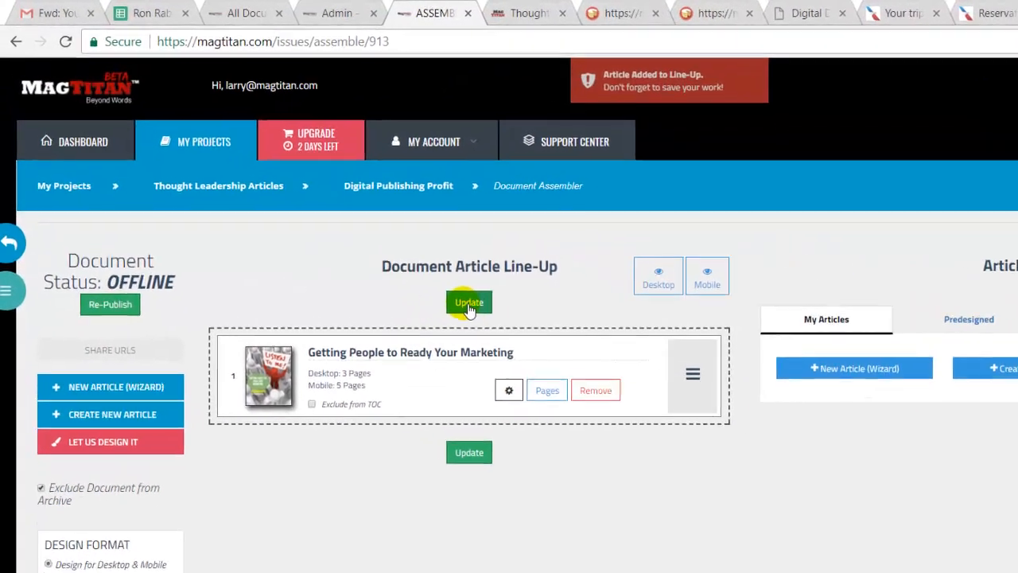
pyautogui.click(483, 315)
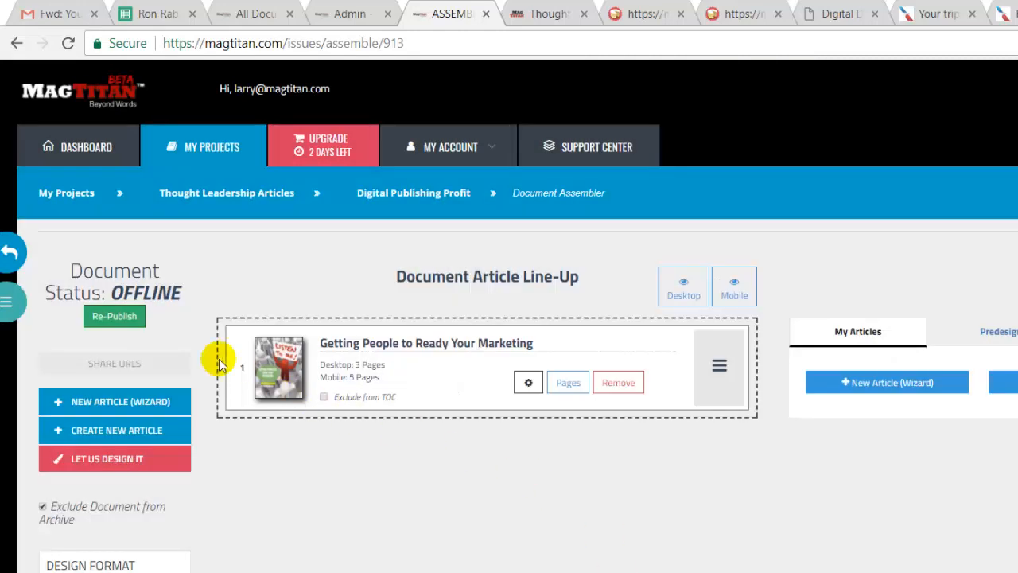
# - Re-publish the Digital Publishing Profit document and open its share URLs
pyautogui.click(112, 318)
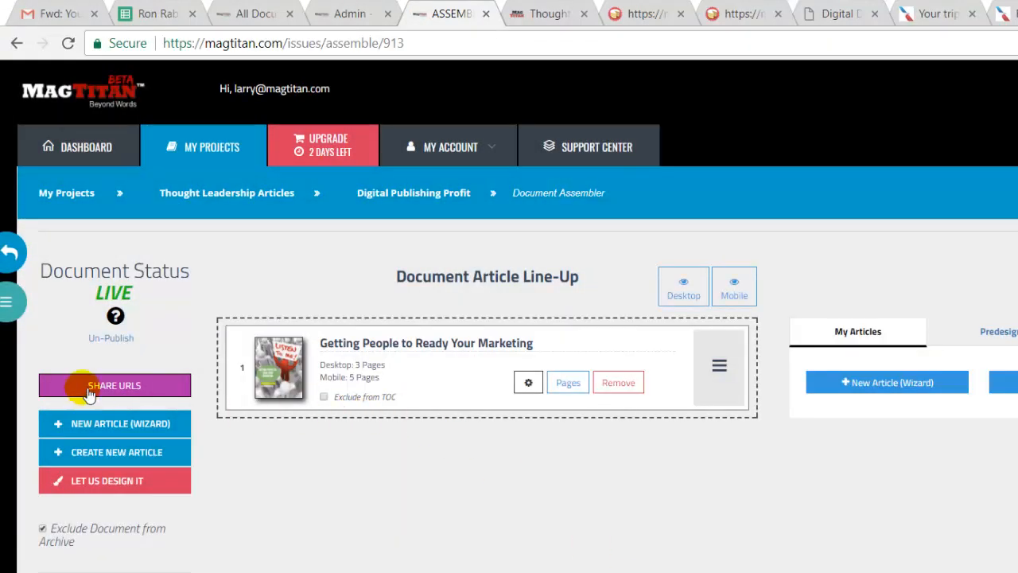
pyautogui.click(98, 386)
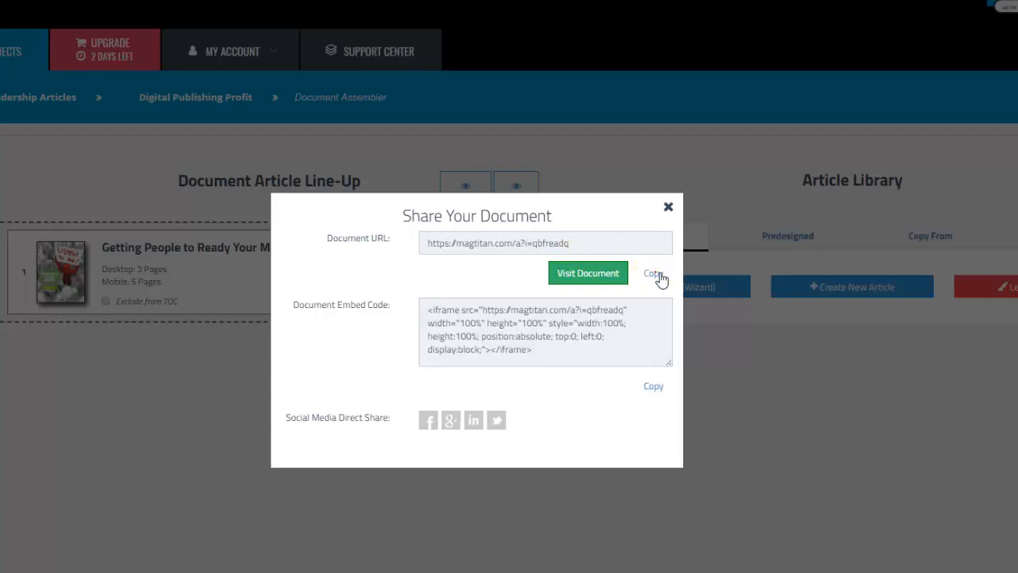
pyautogui.click(854, 11)
pyautogui.write('magtitan.com')
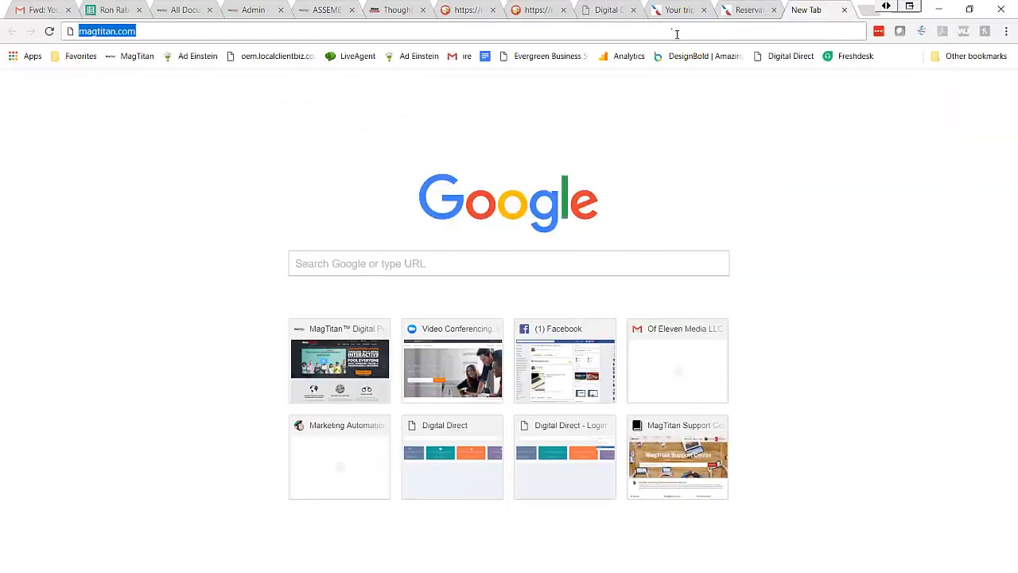
pyautogui.write('https://magtitan.com/a?i=qbfreadq')
pyautogui.press('Return')
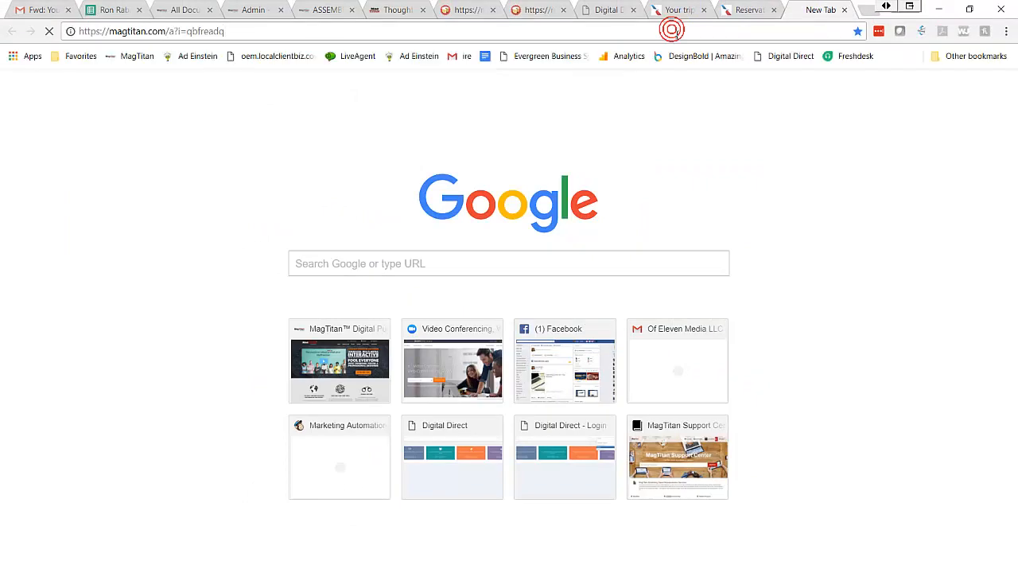